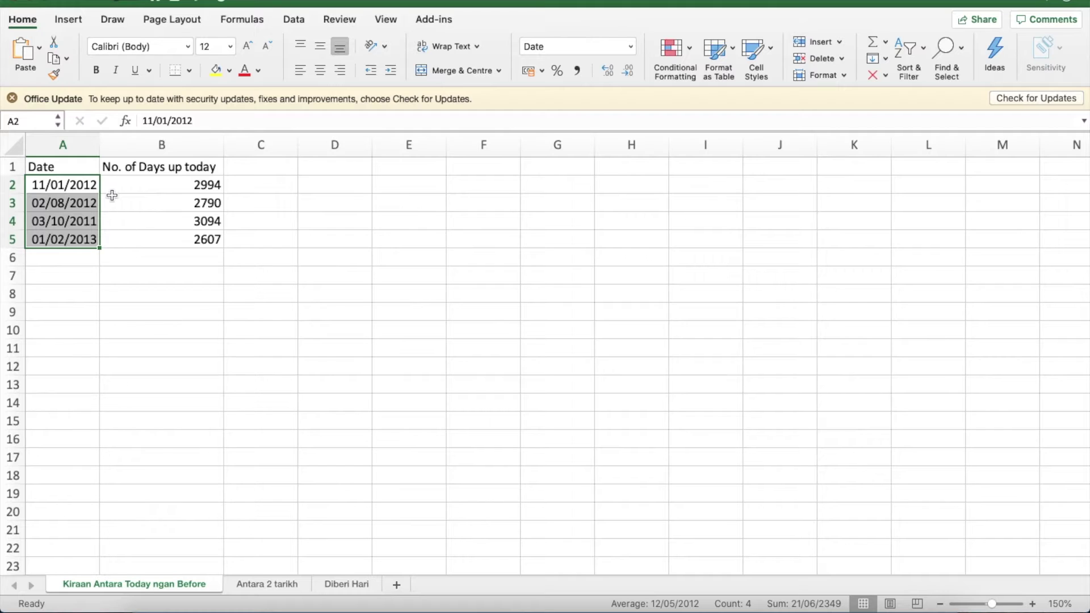
- Select the whole Date column A and bring up its right-click options menu
click(88, 185)
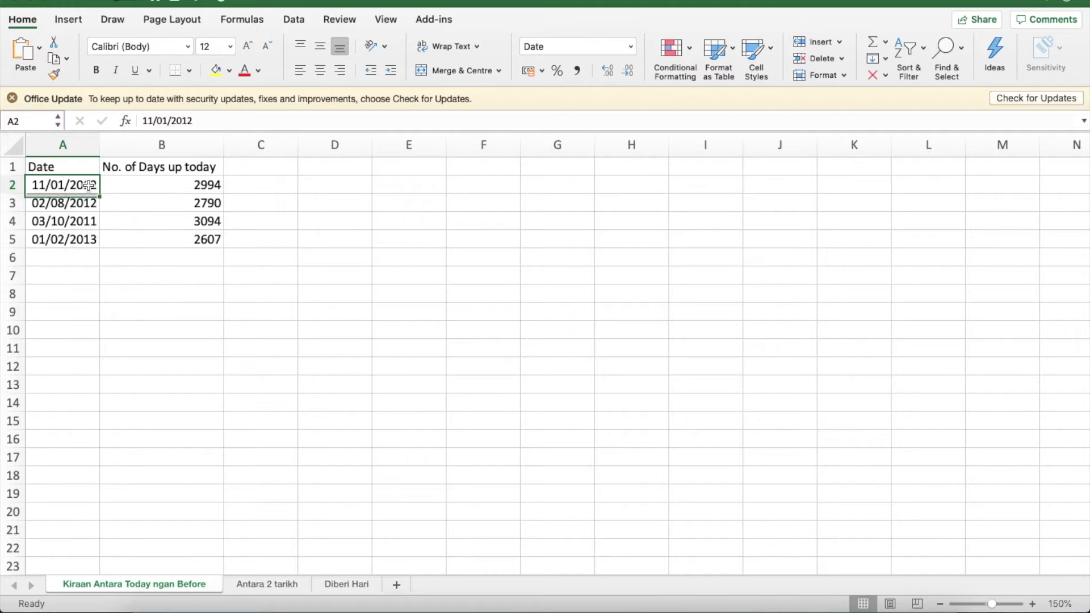
click(81, 152)
right_click(81, 152)
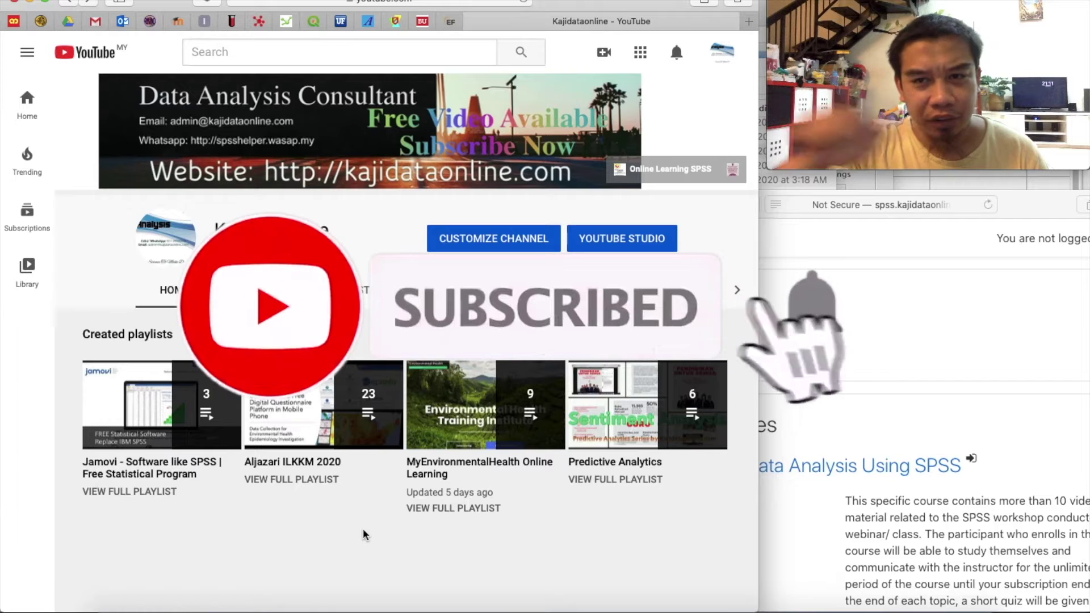
- Bring the SPSS Data Analysis Workshop 2019 course page window in front of YouTube
click(877, 360)
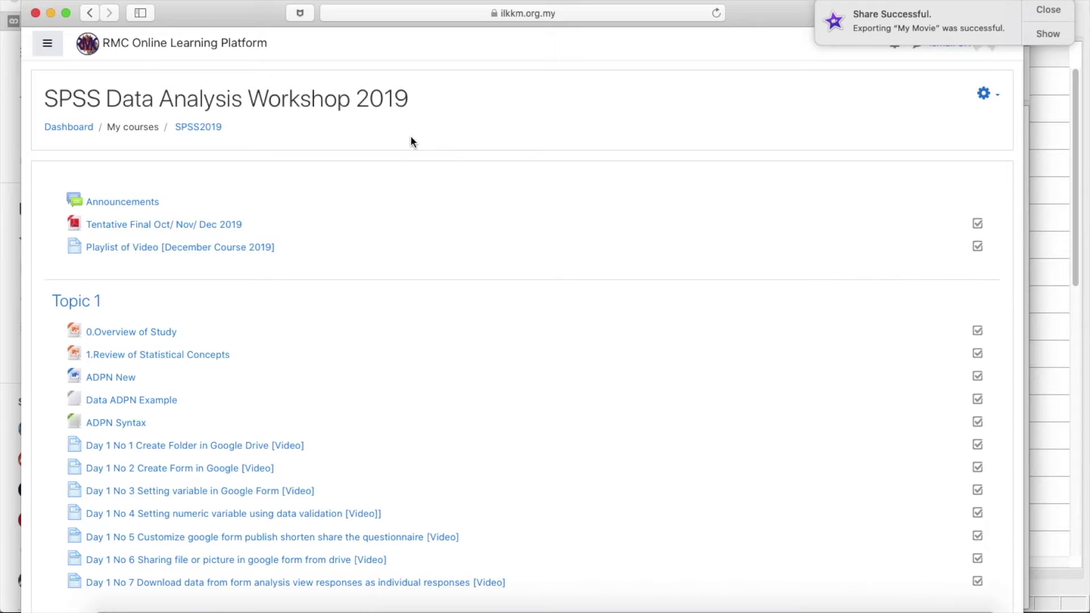
scroll(411, 135, down, 20)
scroll(410, 135, up, 20)
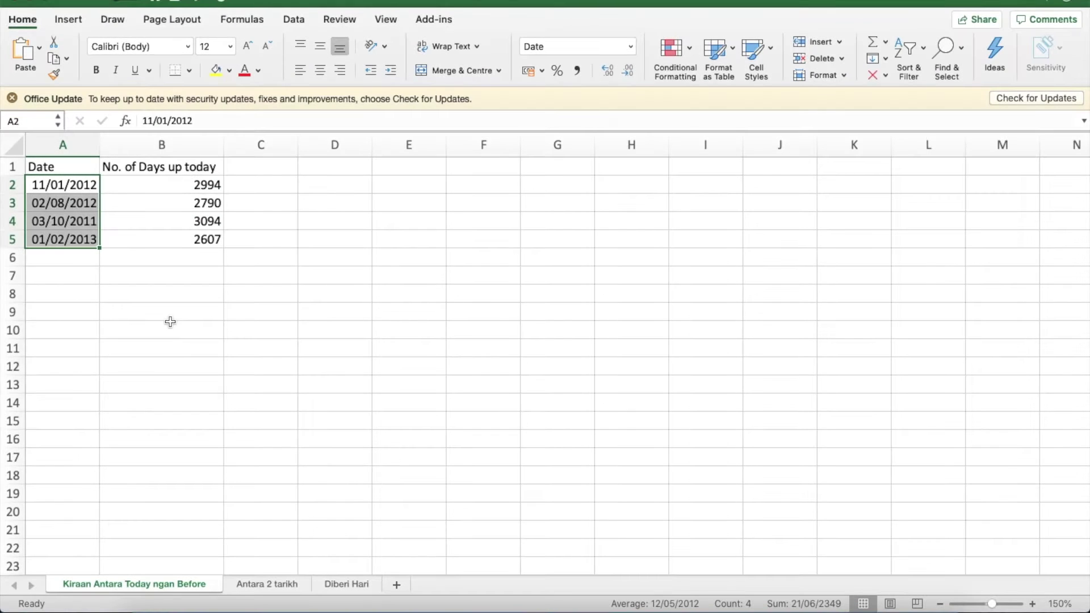
- Format column A as Date type 14/03/2012, then check the =TODAY()-A2 formula in B2
click(87, 186)
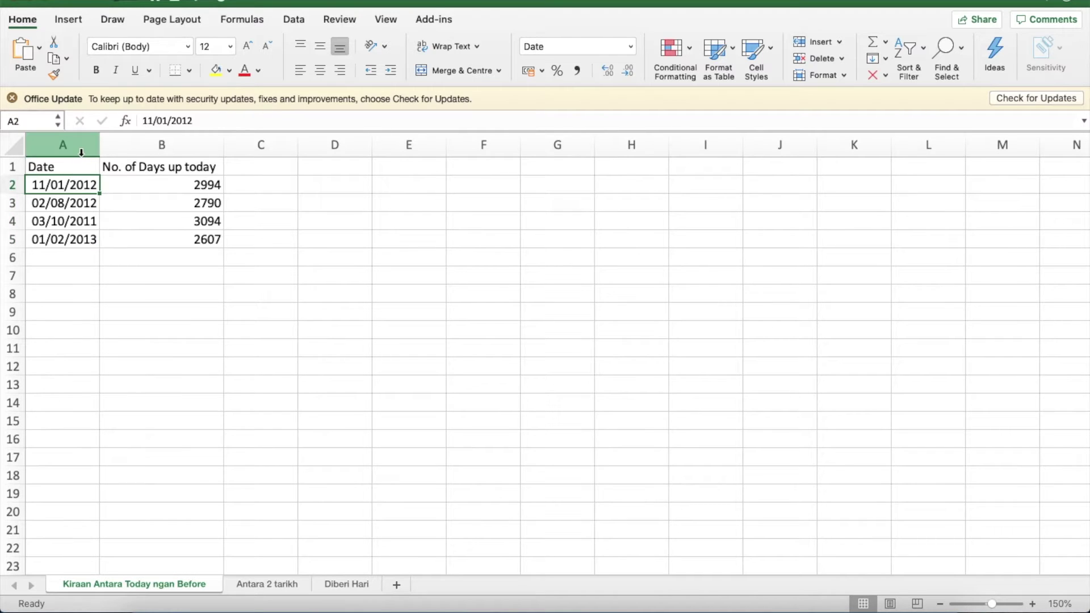
click(81, 153)
right_click(83, 152)
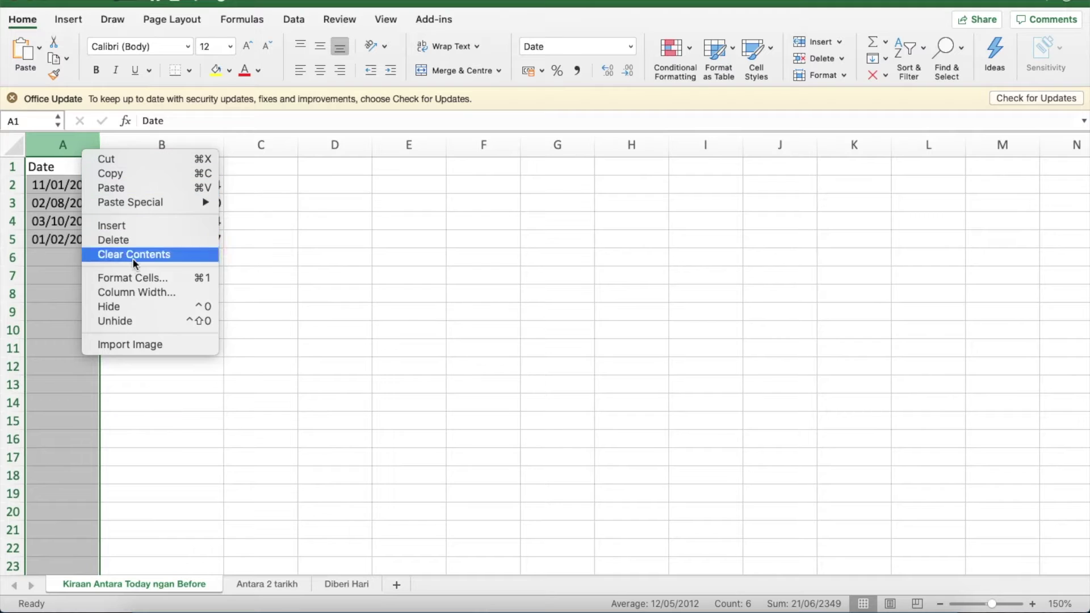
click(149, 277)
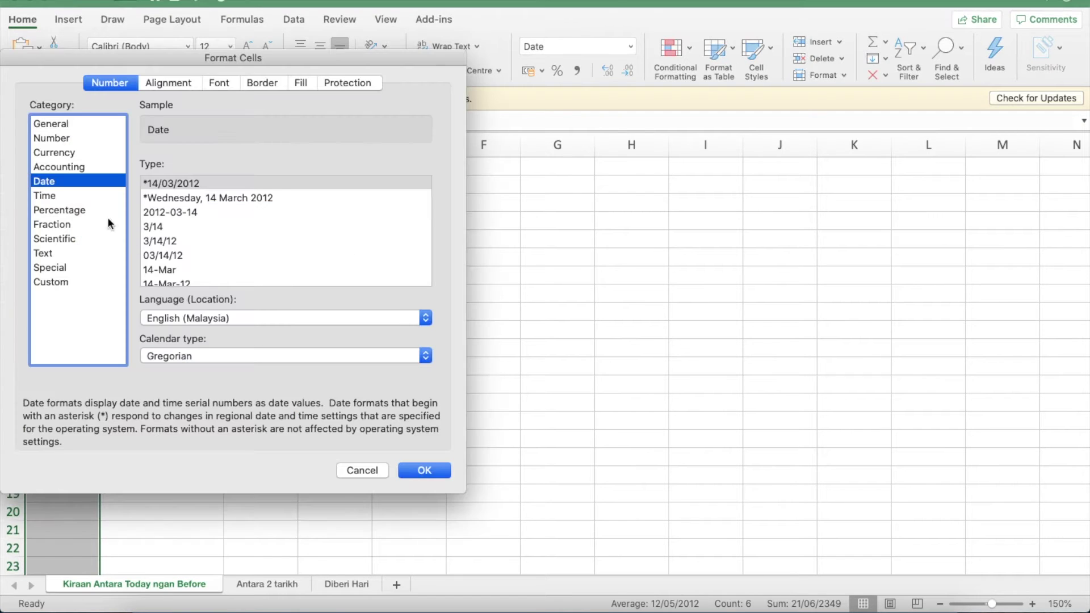
click(424, 470)
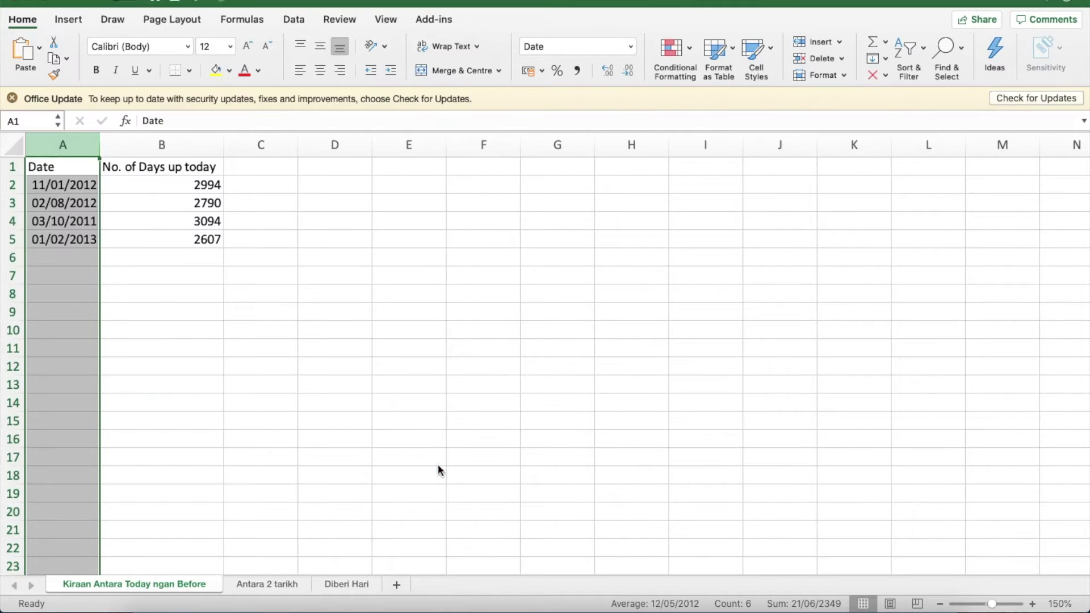
click(176, 167)
click(191, 191)
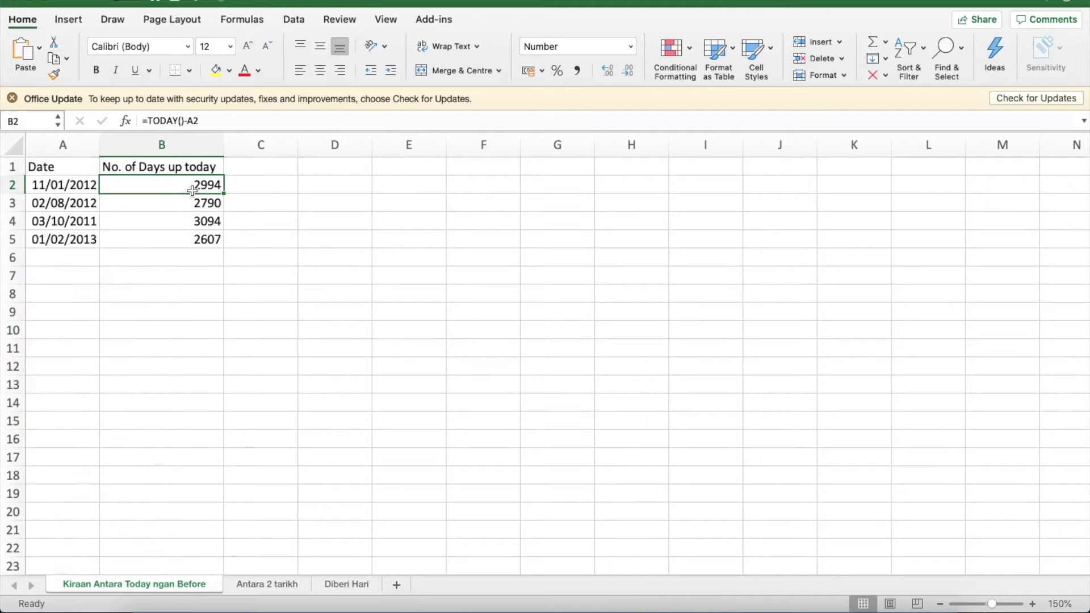
- Clear the day counts in B2:B5 and enter =TODAY()-A2 in B2
shift+click(202, 239)
key(Delete)
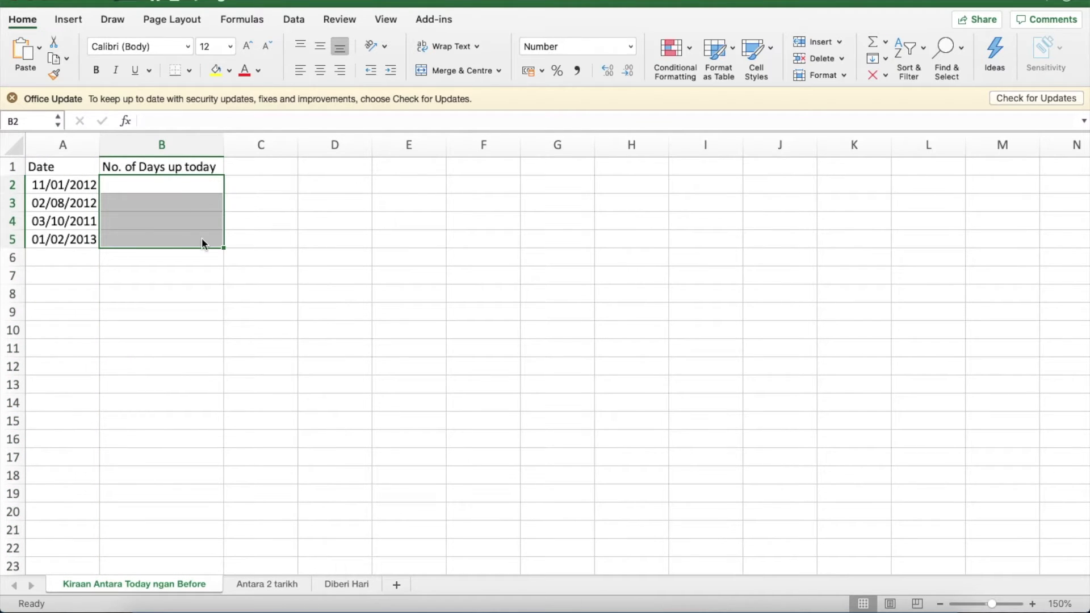
click(176, 184)
text(=)
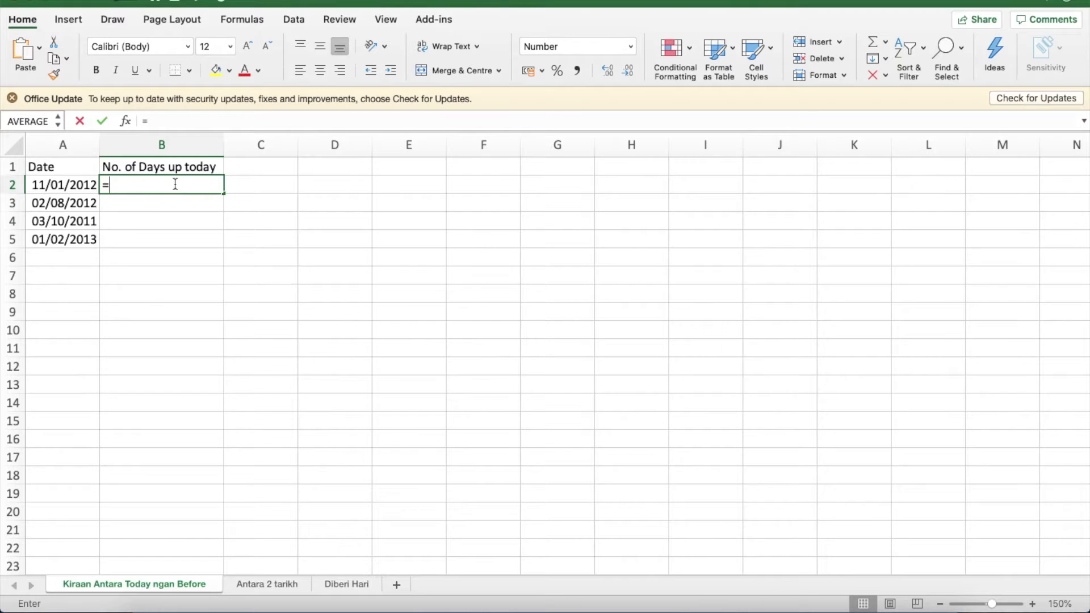
text(TODAY())
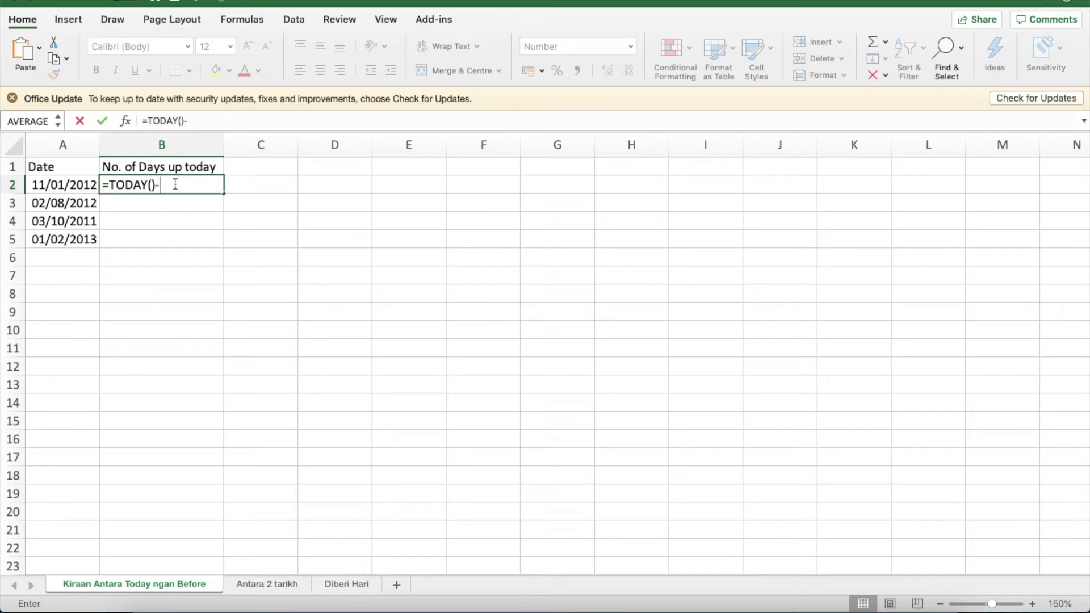
text(-)
click(80, 182)
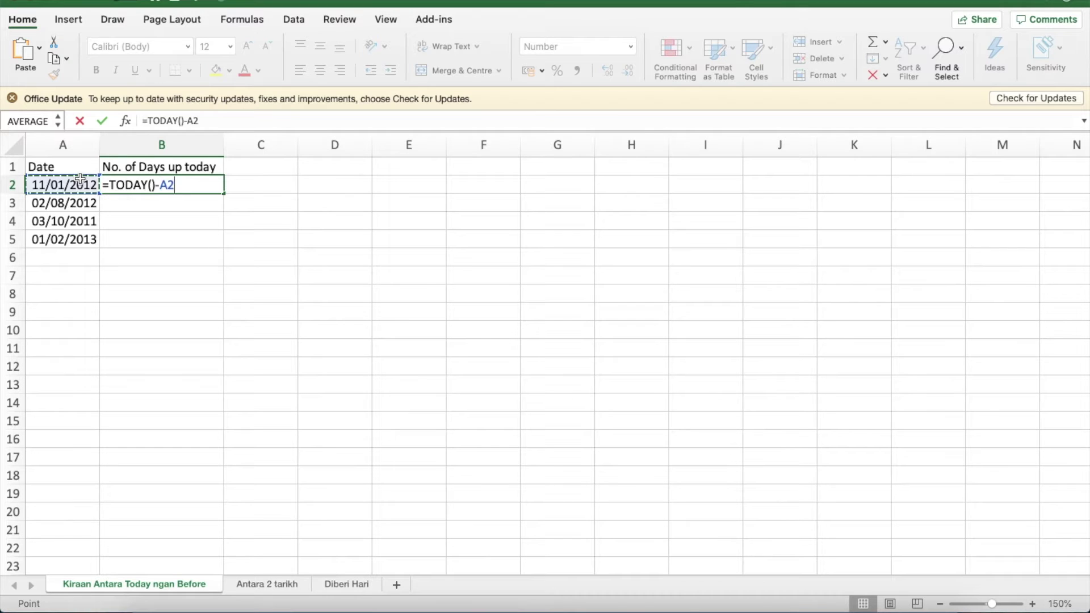
key(Return)
- Copy the B2 formula down to B5 and delete the unwanted #VALUE! result in B6
click(183, 188)
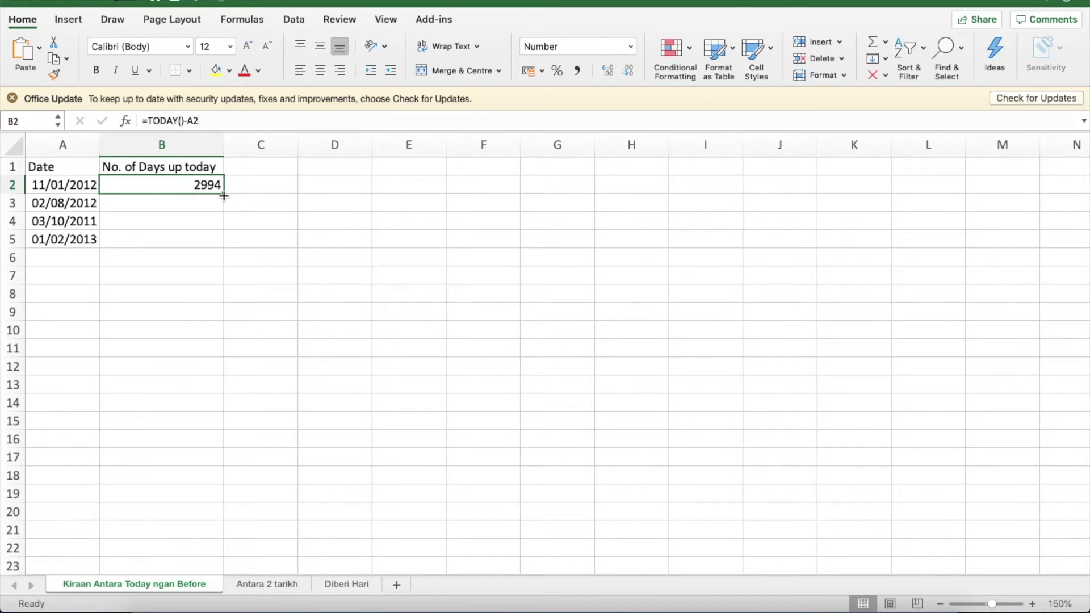
drag(223, 196, 221, 261)
click(157, 257)
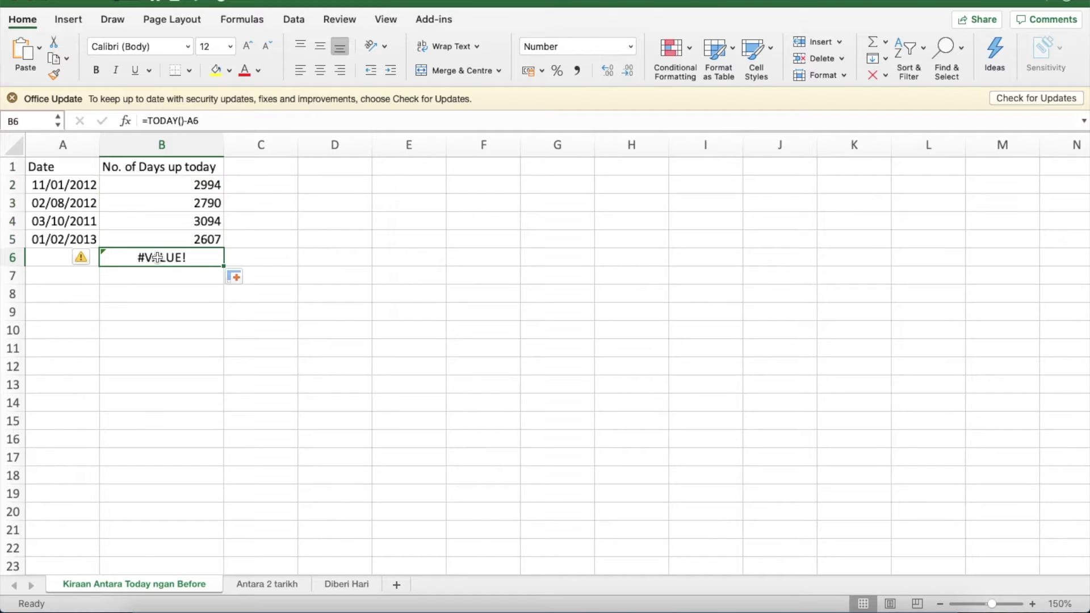
key(Delete)
click(203, 184)
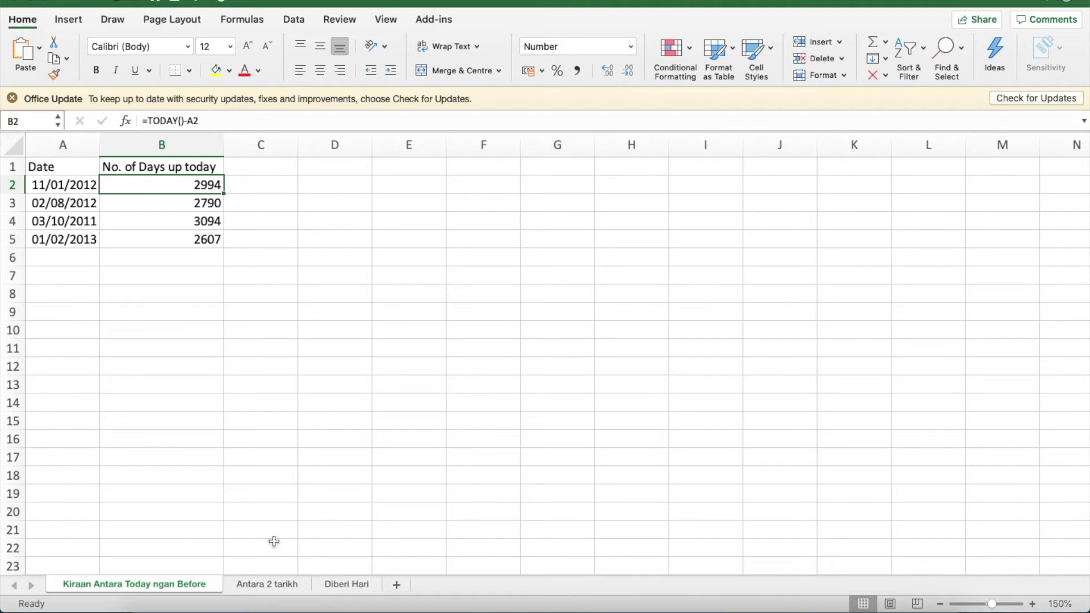
- On the Antara 2 tarikh sheet, clear the No of Days values in C2:C5
click(281, 583)
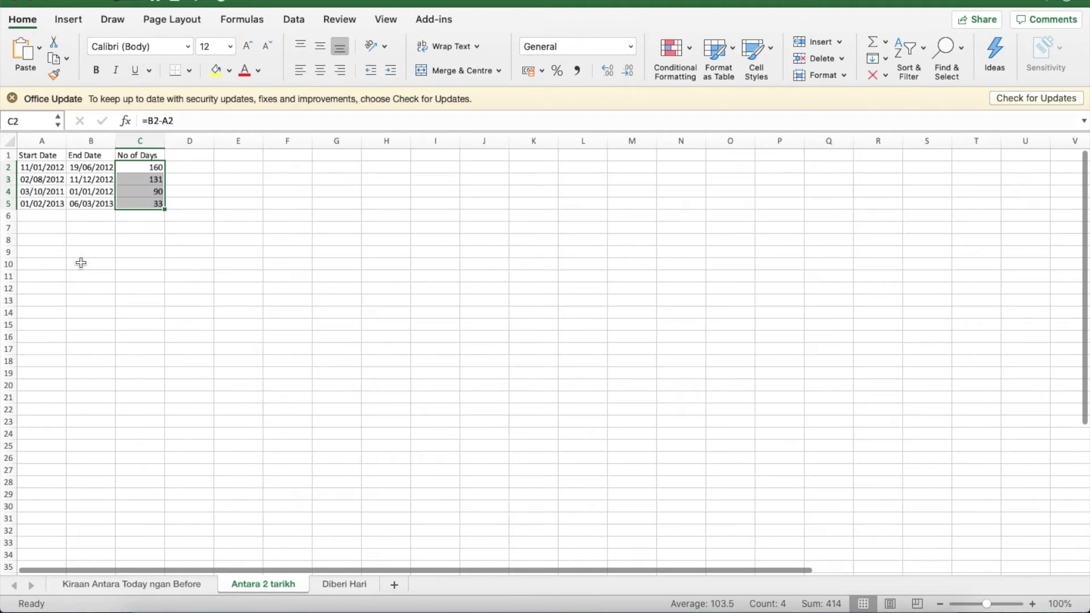
click(131, 168)
key(Delete)
key(Down)
key(Delete)
key(Down)
key(Delete)
key(Down)
key(Delete)
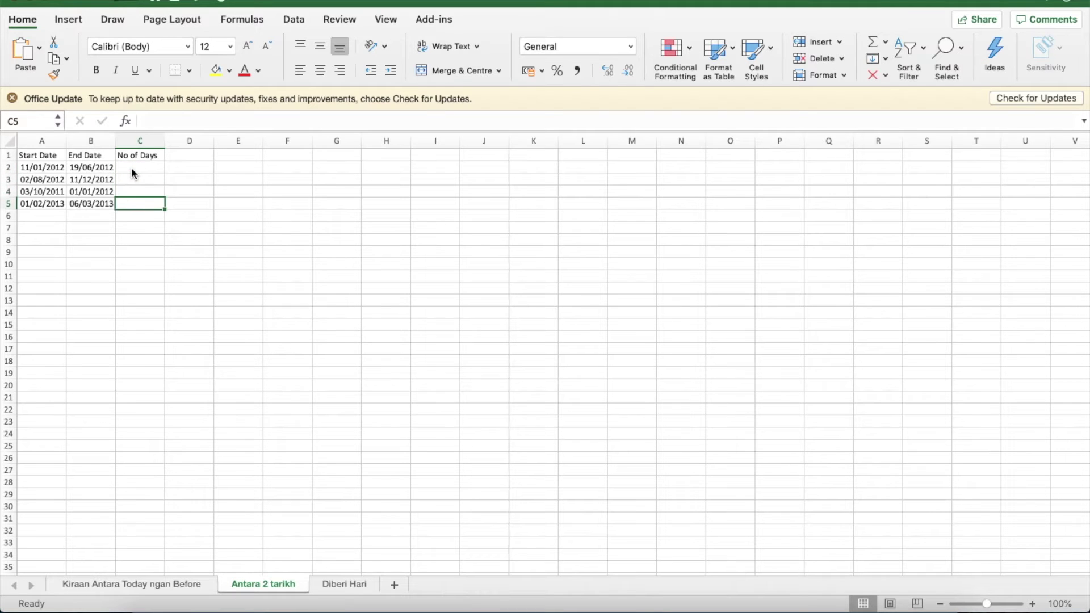
- Apply the Date format to the Start Date and End Date columns A:B
click(45, 169)
click(71, 166)
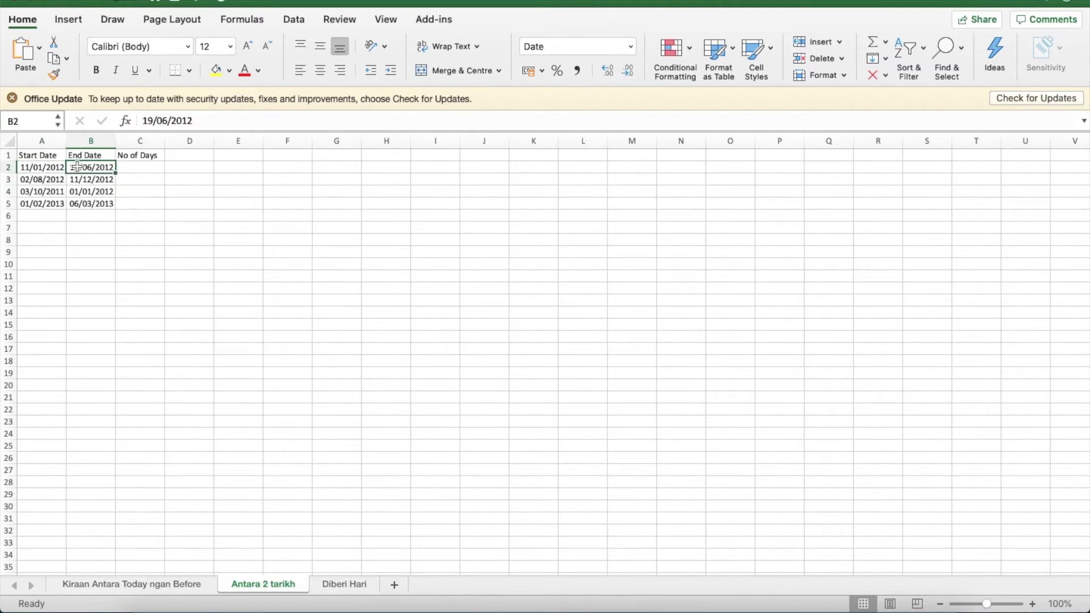
click(137, 165)
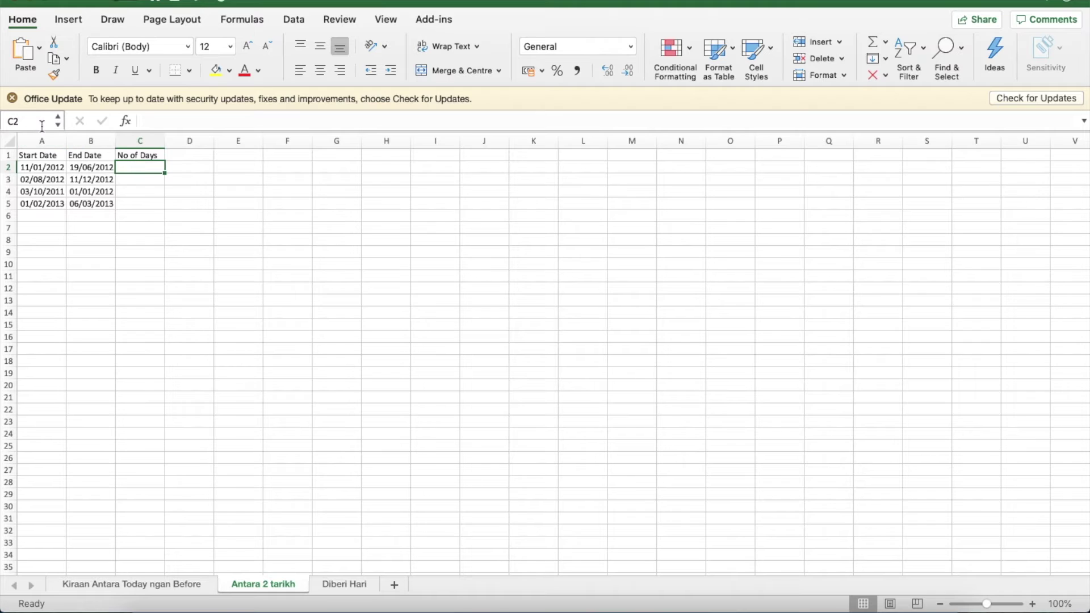
drag(43, 140, 87, 140)
right_click(86, 139)
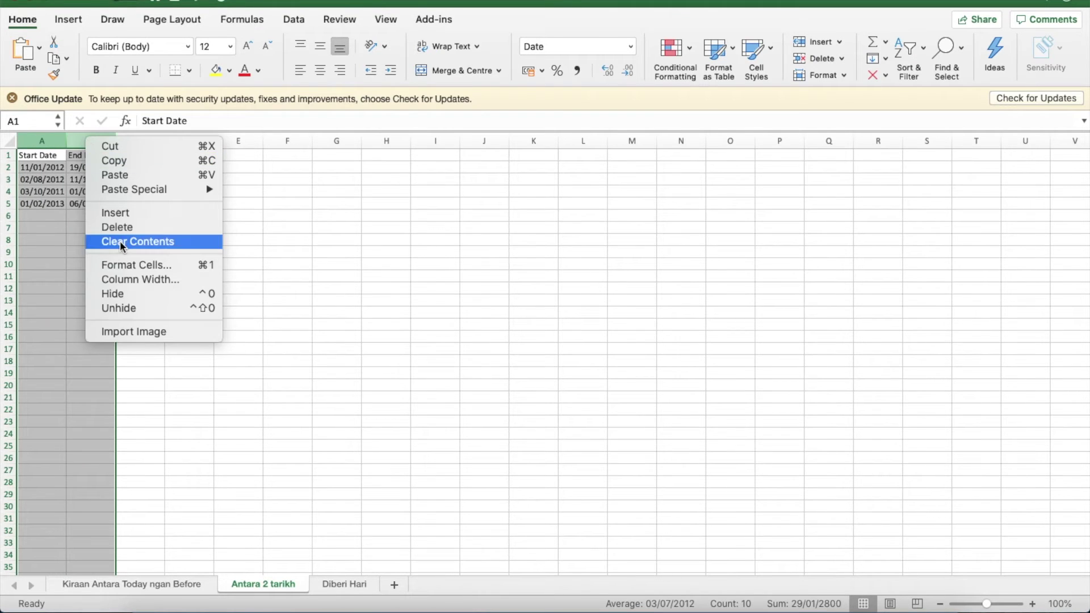
click(134, 263)
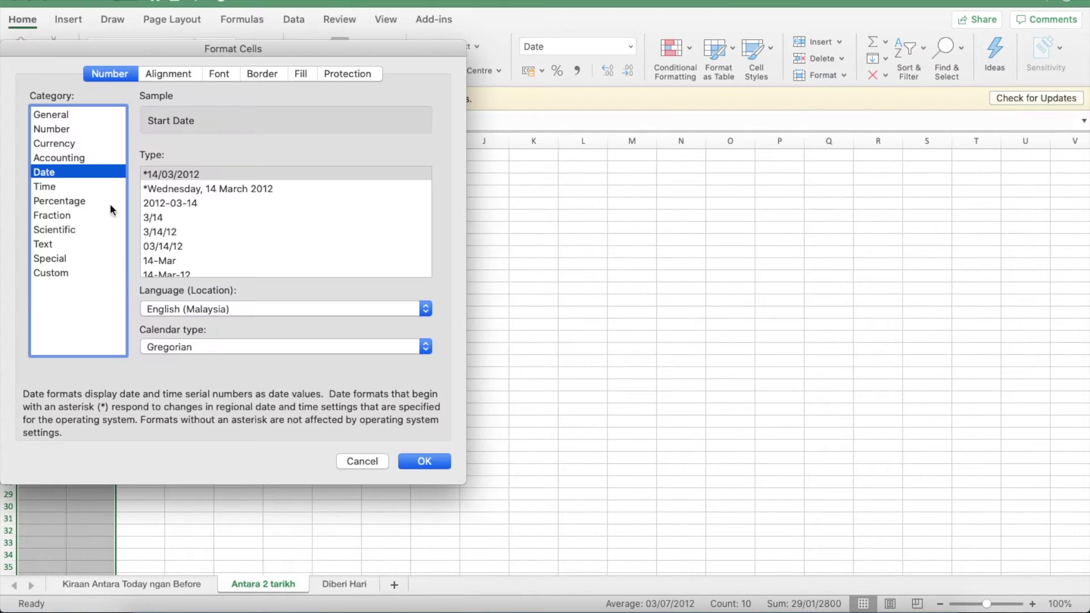
click(424, 461)
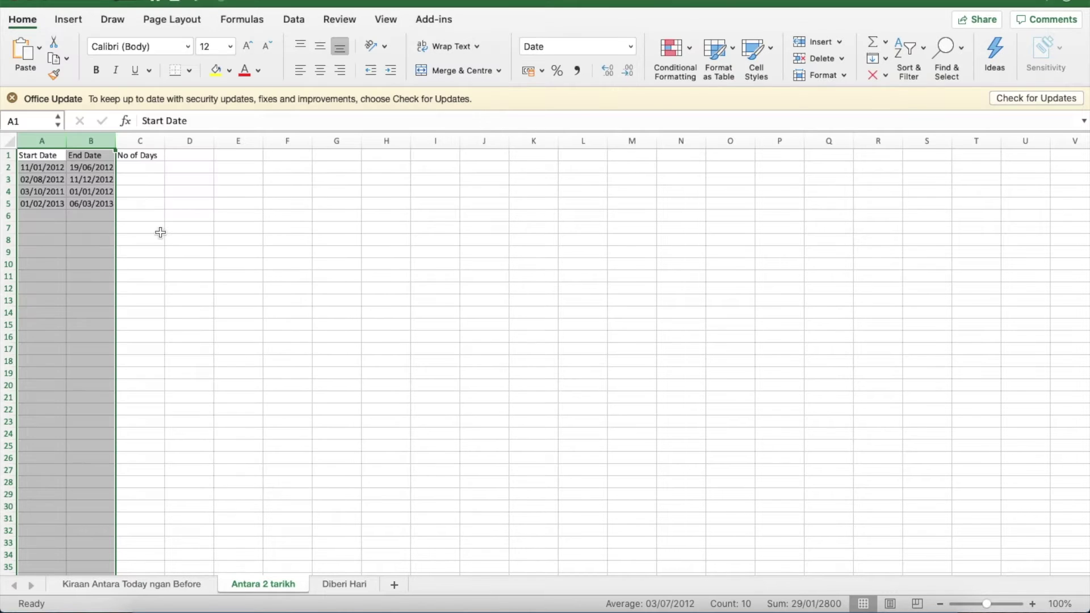
click(146, 165)
- Enter the day-difference formula =B2-A2 in C2
text(=)
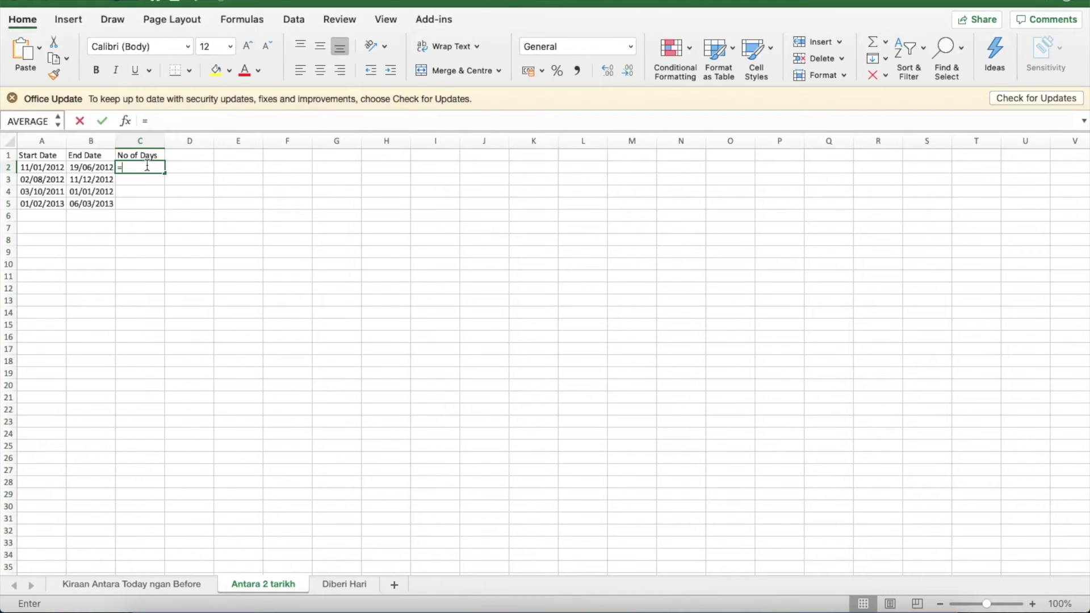
click(97, 166)
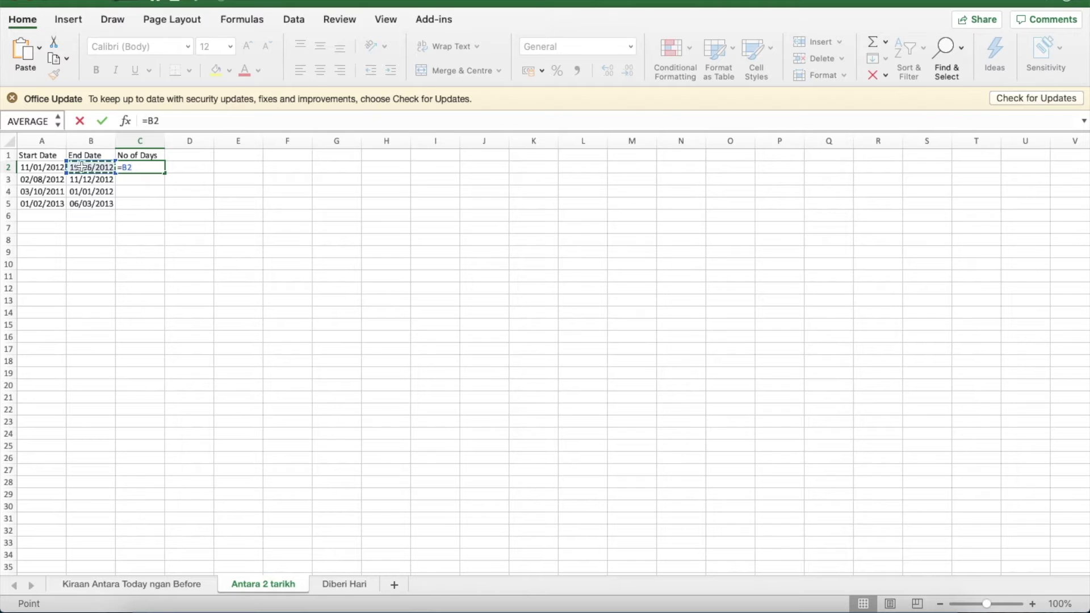
text(-)
click(53, 167)
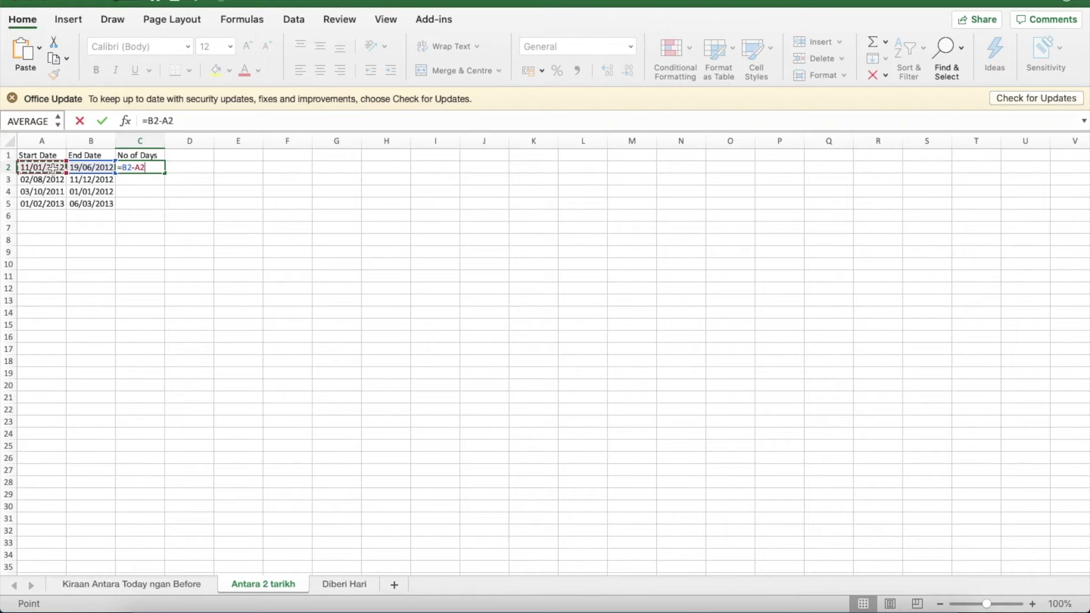
key(Return)
- Fill =B2-A2 down to C5 (160, 131, 90, 33) and move to the Diberi Hari sheet
click(136, 167)
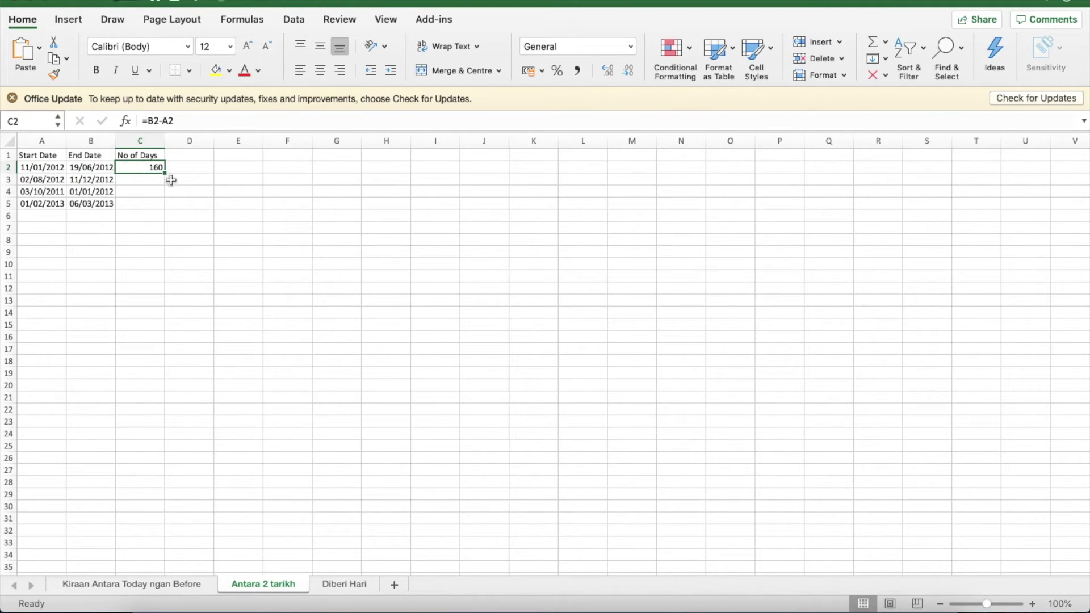
double_click(166, 173)
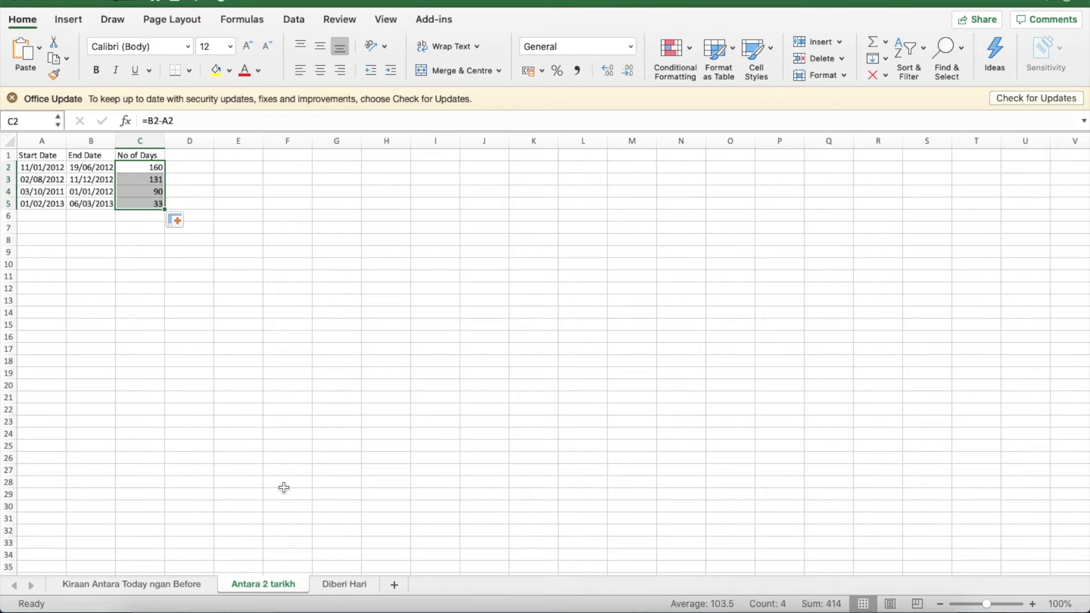
click(356, 585)
click(164, 230)
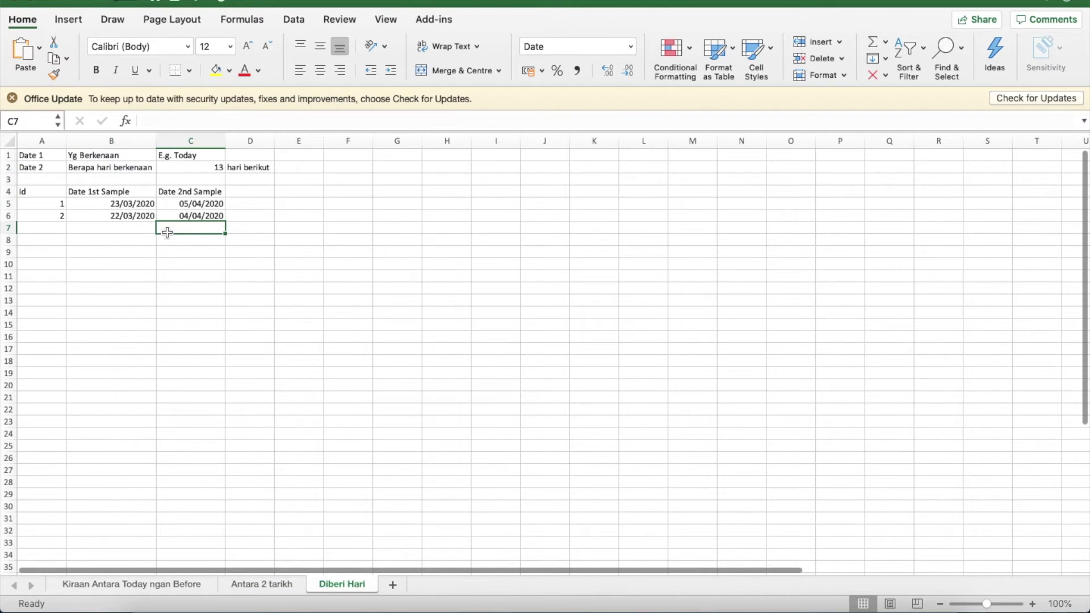
click(202, 168)
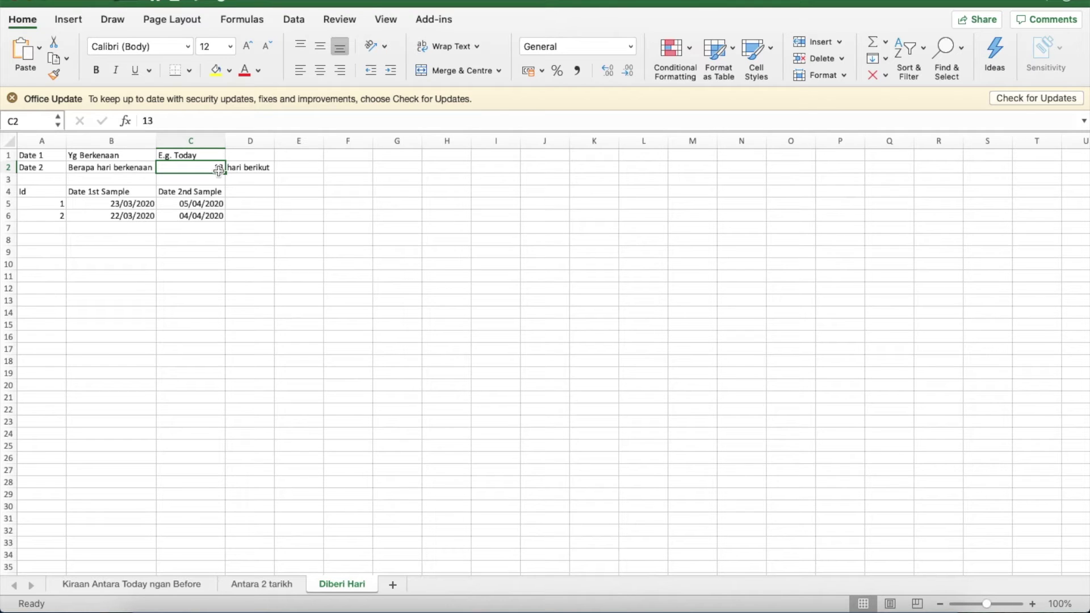
click(53, 155)
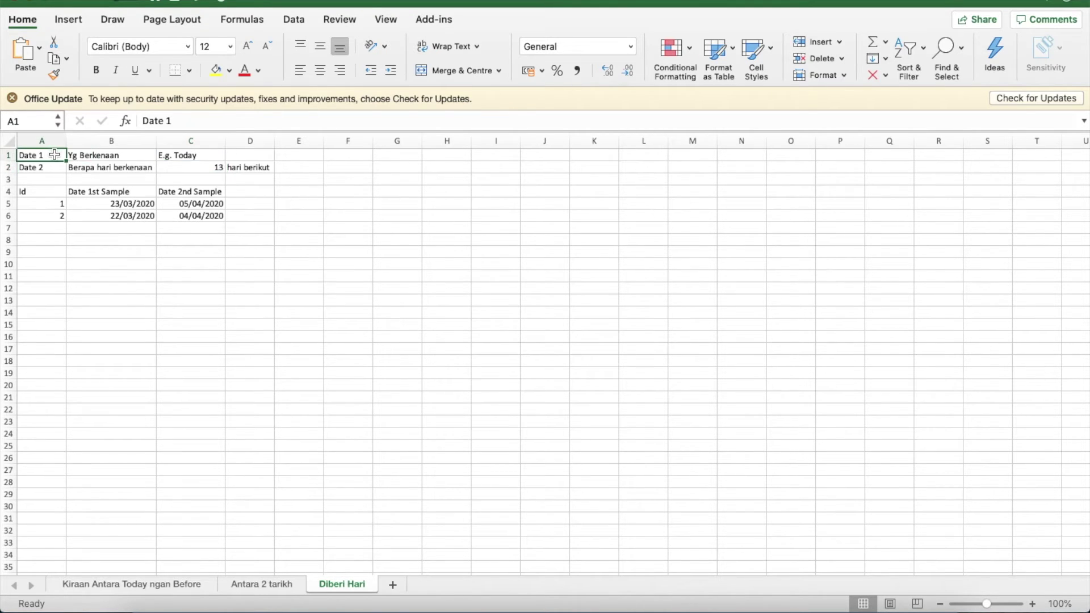
click(176, 156)
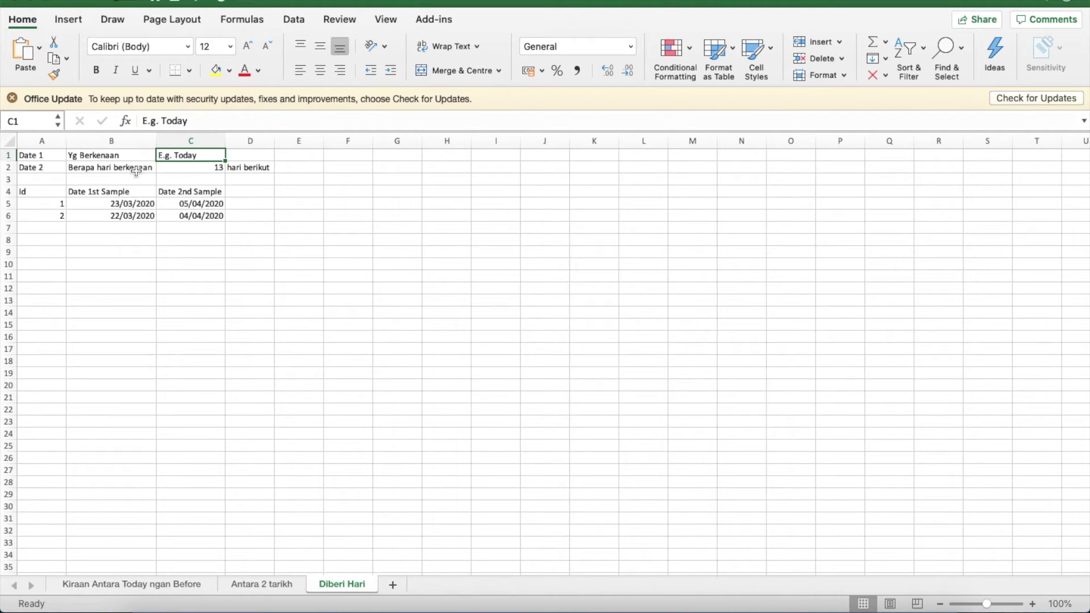
click(192, 171)
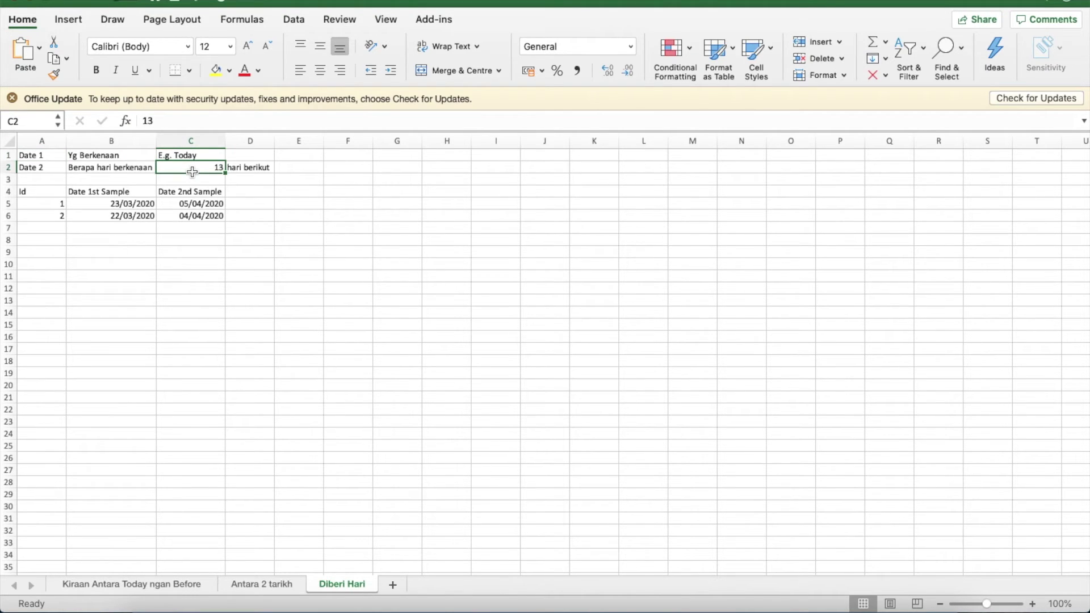
click(199, 203)
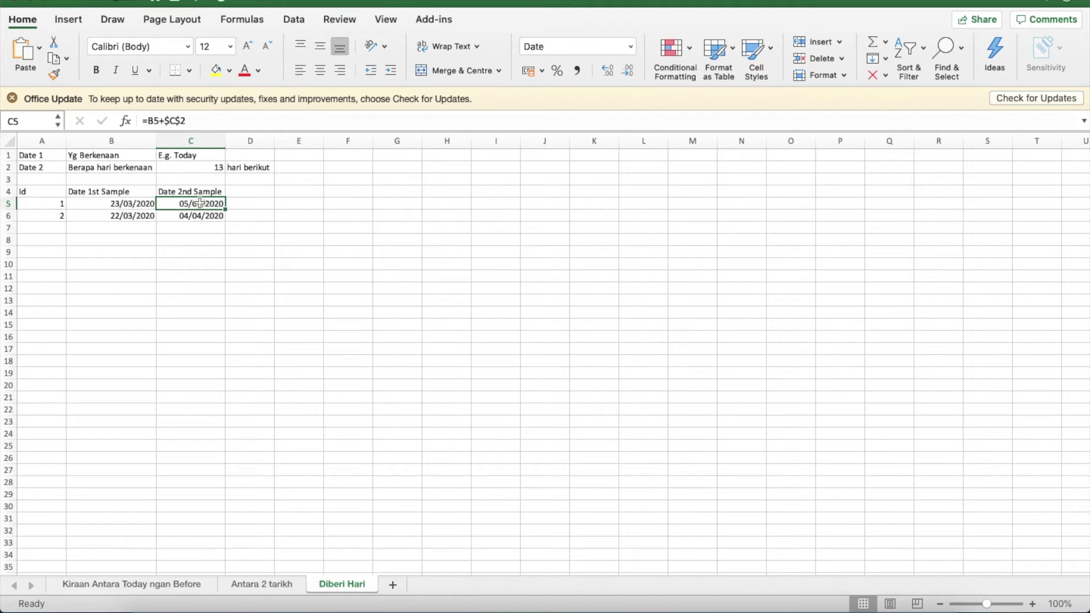
- Clear C5:C6 and build C5's formula as start date B5 plus day count C2
key(shift+Down)
key(Delete)
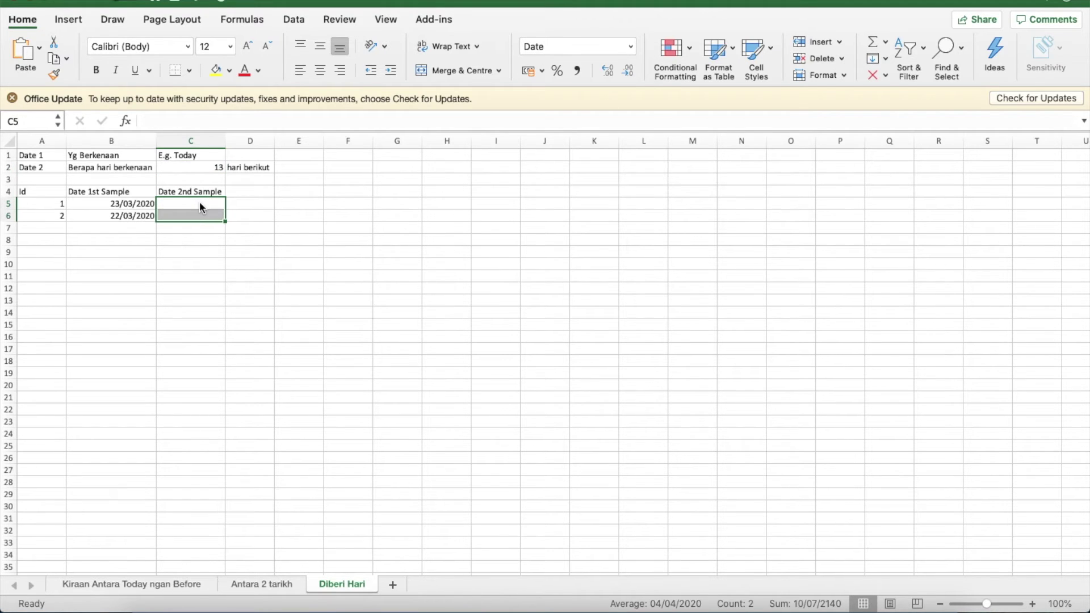
click(202, 207)
text(=)
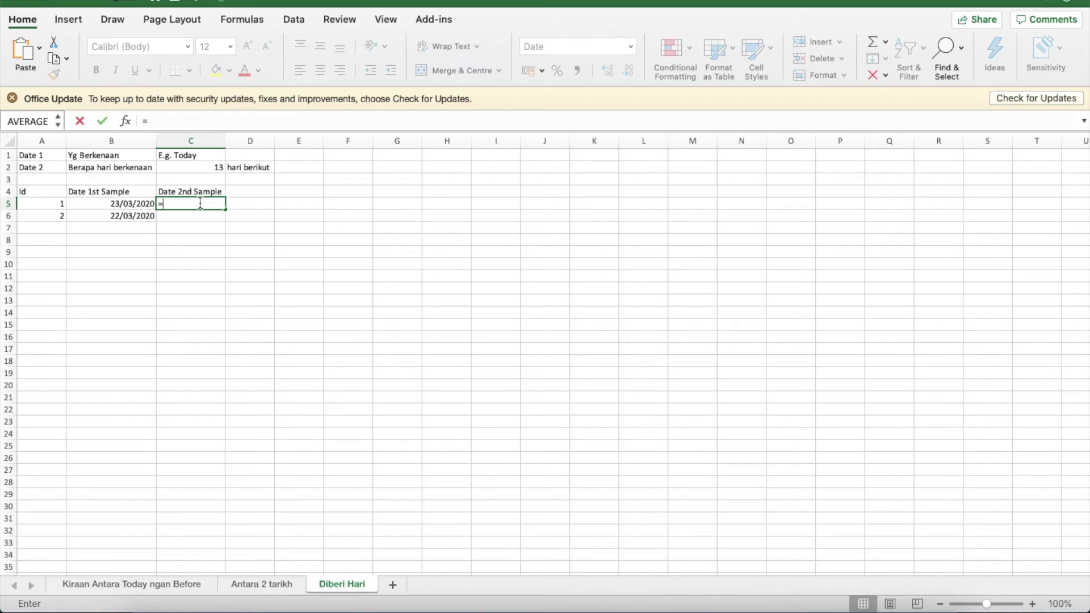
click(143, 204)
text(+)
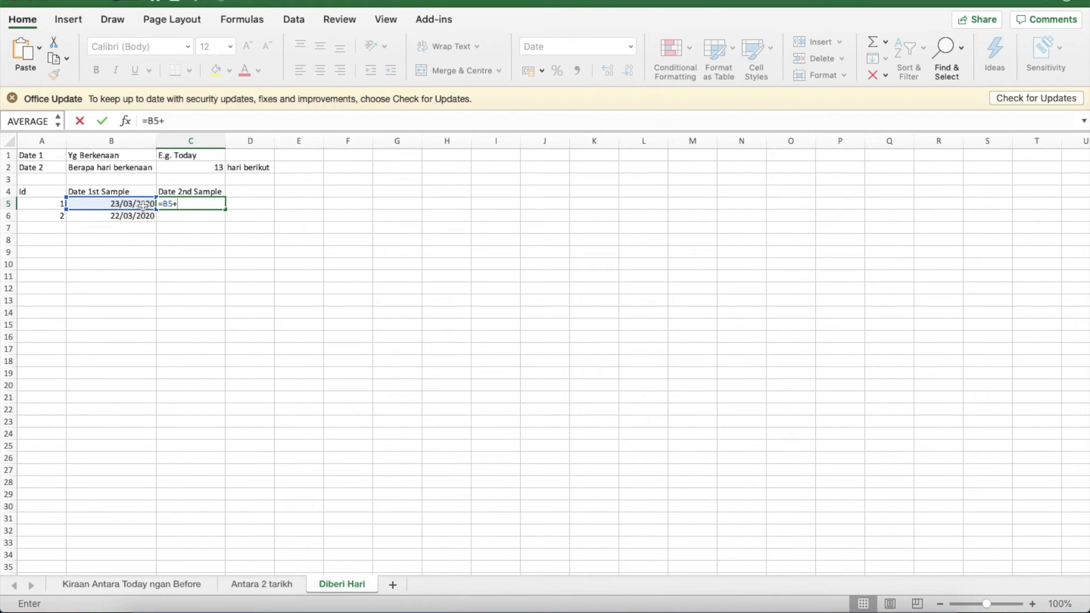
click(187, 170)
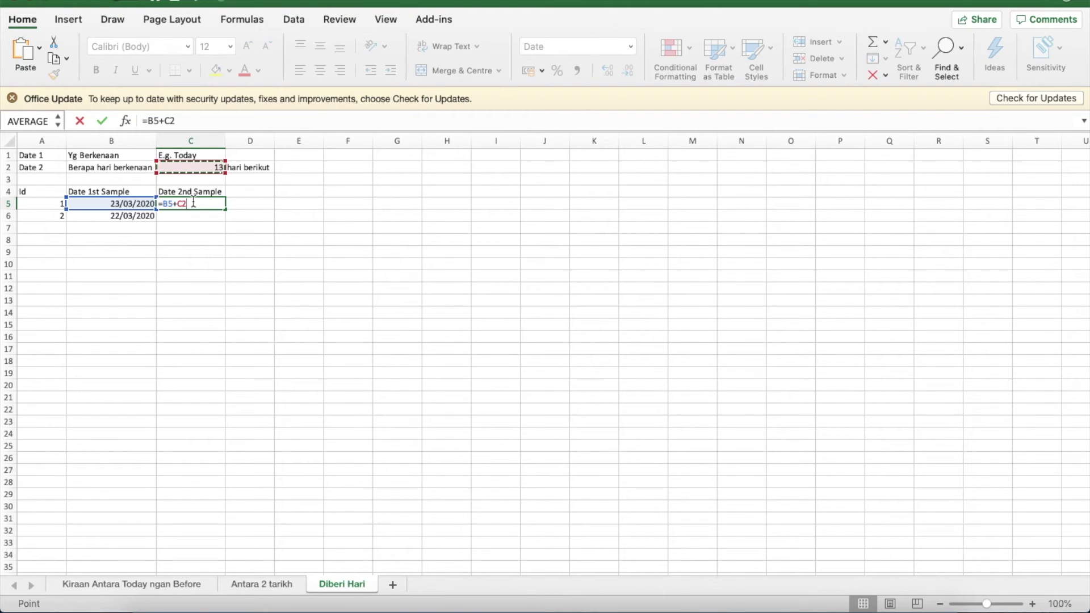
- Make the day-count reference absolute so C5 reads =B5+$C$2, giving 05/04/2020
click(172, 122)
text($C)
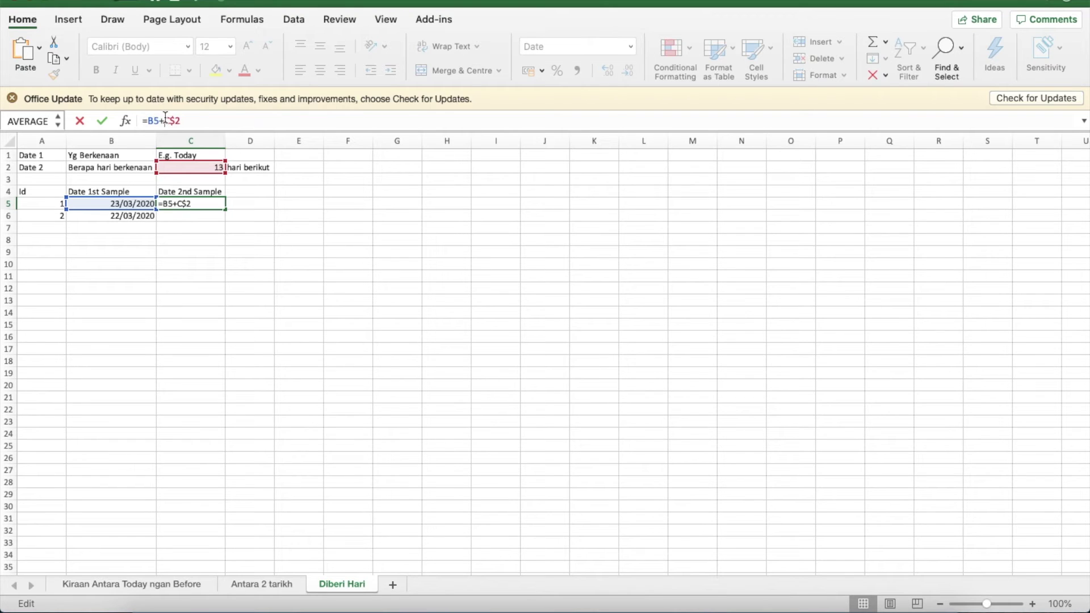
text($)
key(Return)
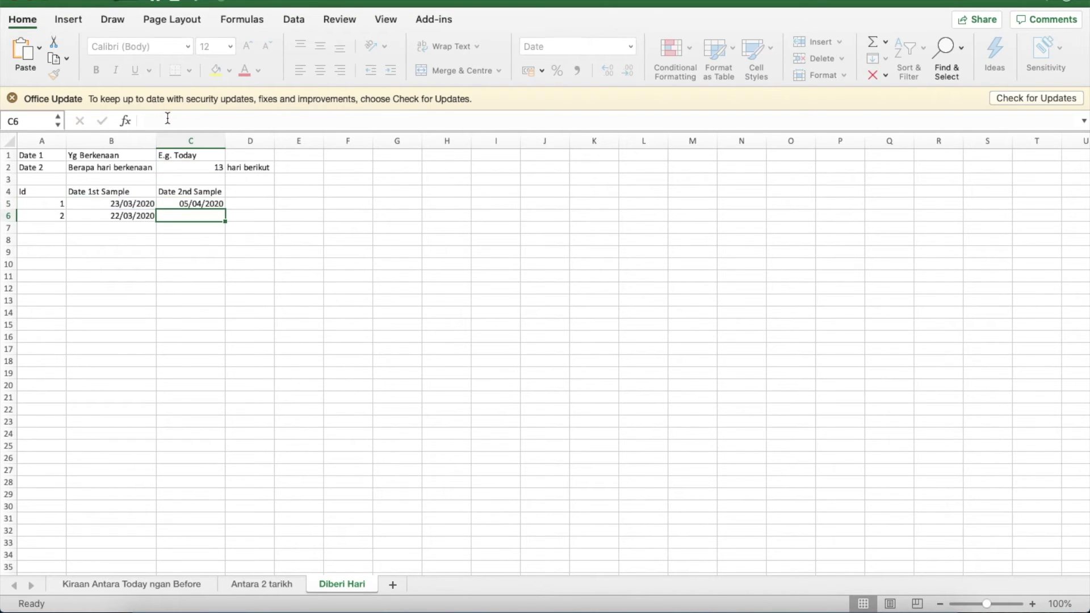
click(199, 203)
- Copy the end-date formula to C6, then add Id 3 starting 25/03/2020, ending 07/04/2020
drag(225, 210, 225, 222)
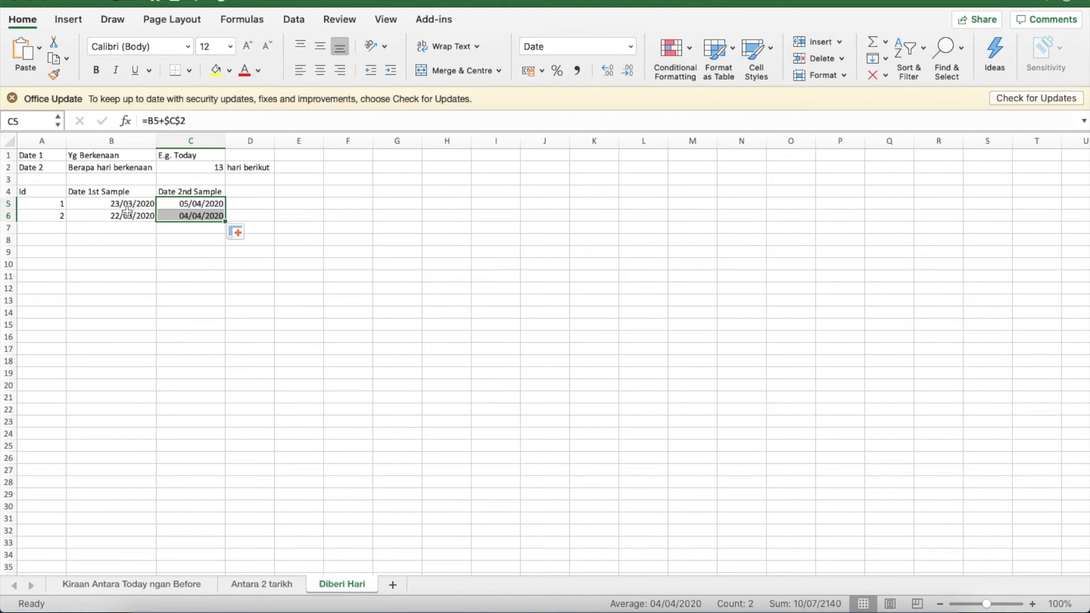
click(49, 228)
text(3)
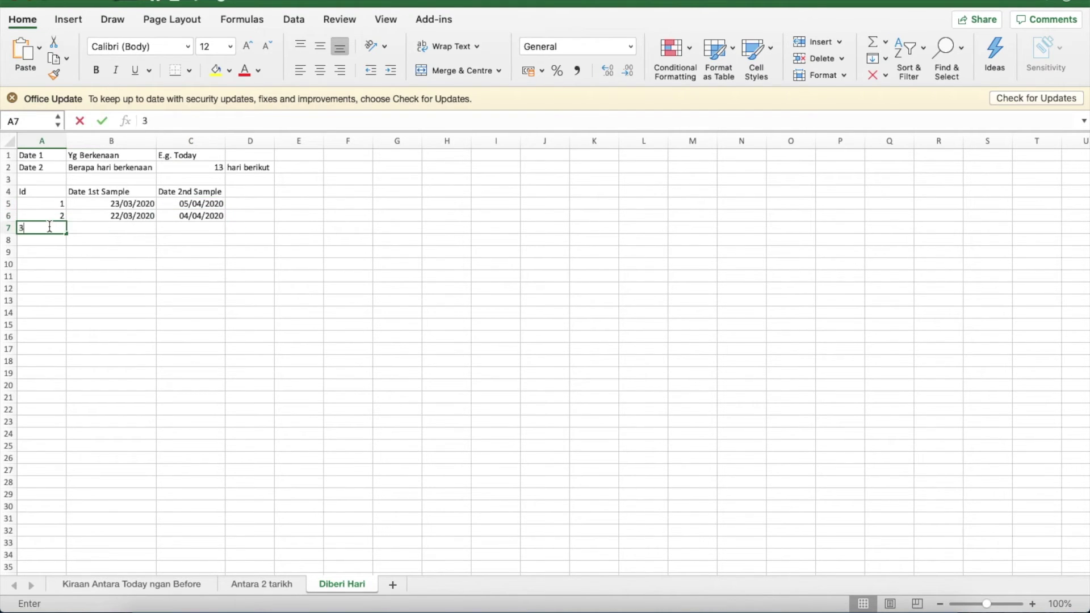
key(Tab)
text(25)
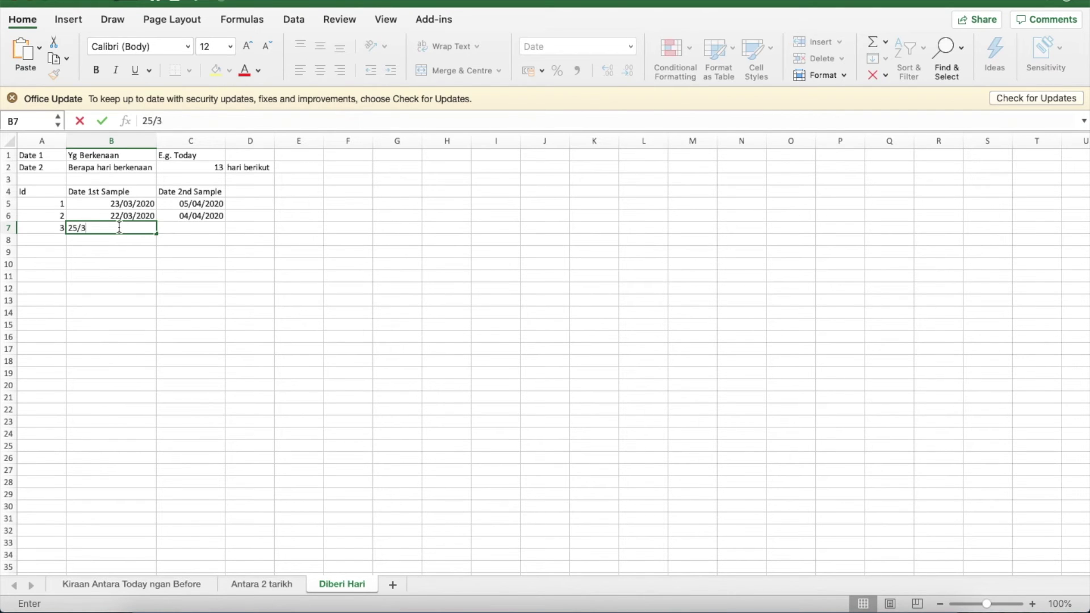
key(Tab)
click(180, 217)
drag(227, 223, 227, 233)
- Add Id 4 in row 8 and select the date columns B4:C35
click(258, 252)
drag(151, 197, 213, 230)
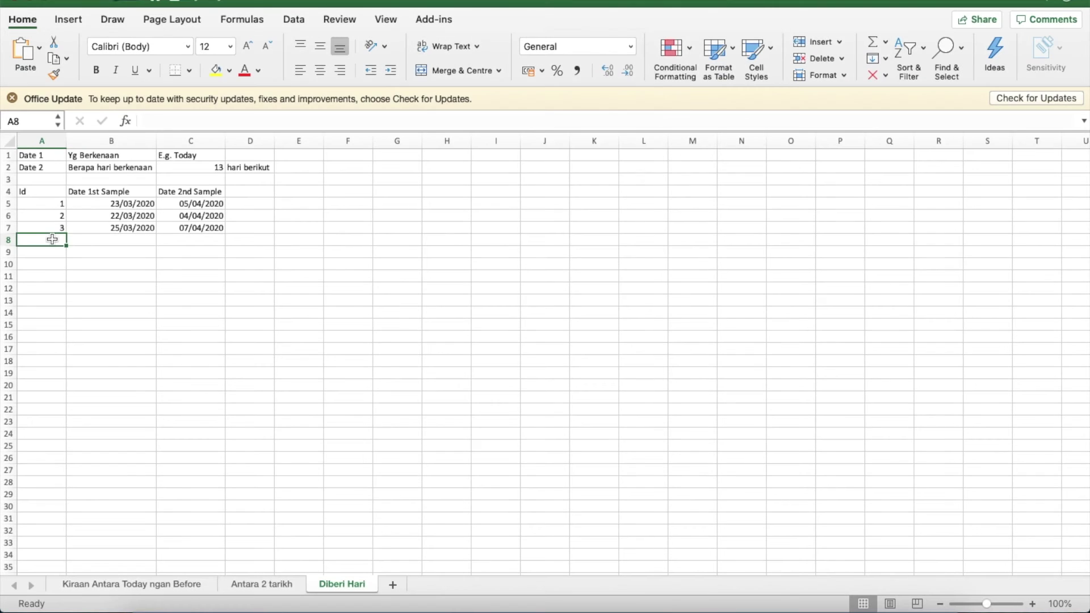
text(4)
key(Tab)
drag(86, 193, 182, 562)
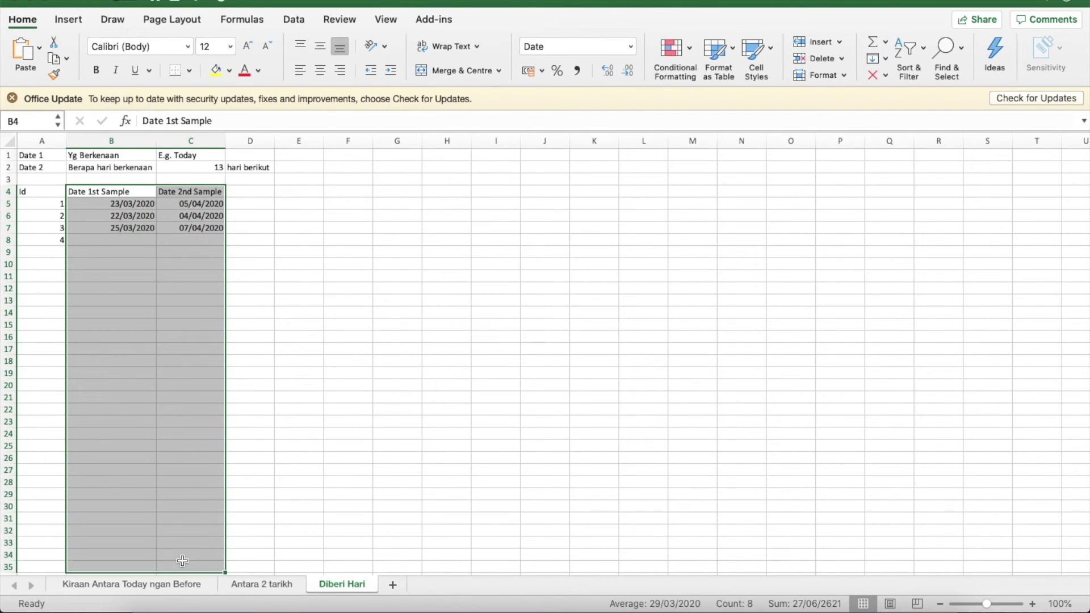
- Convert B4:C35 into a table with headers (Table1), then select start date cell B8
click(82, 22)
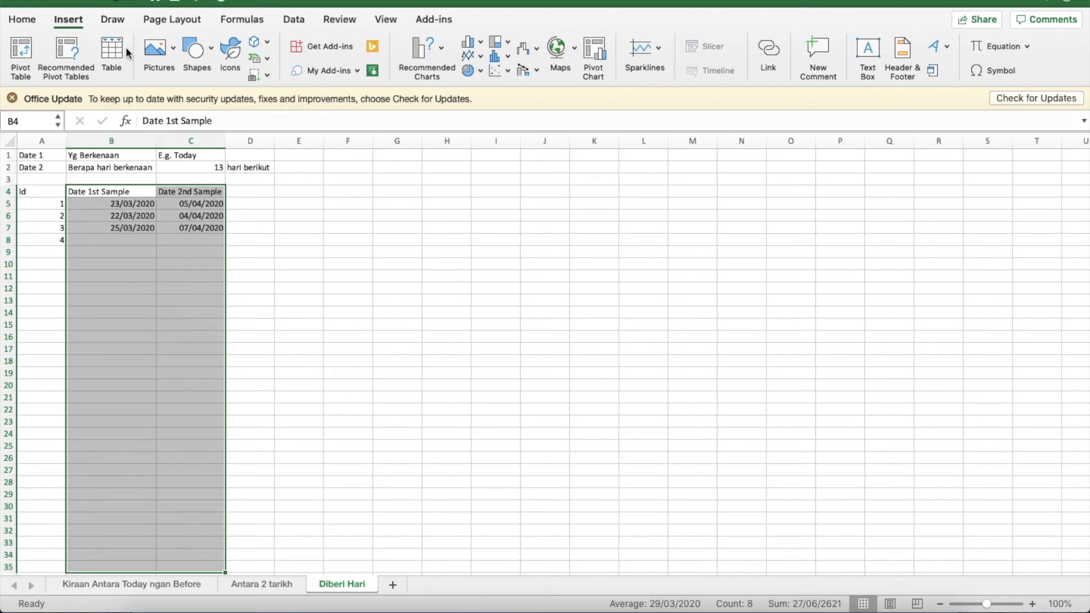
click(112, 54)
click(594, 215)
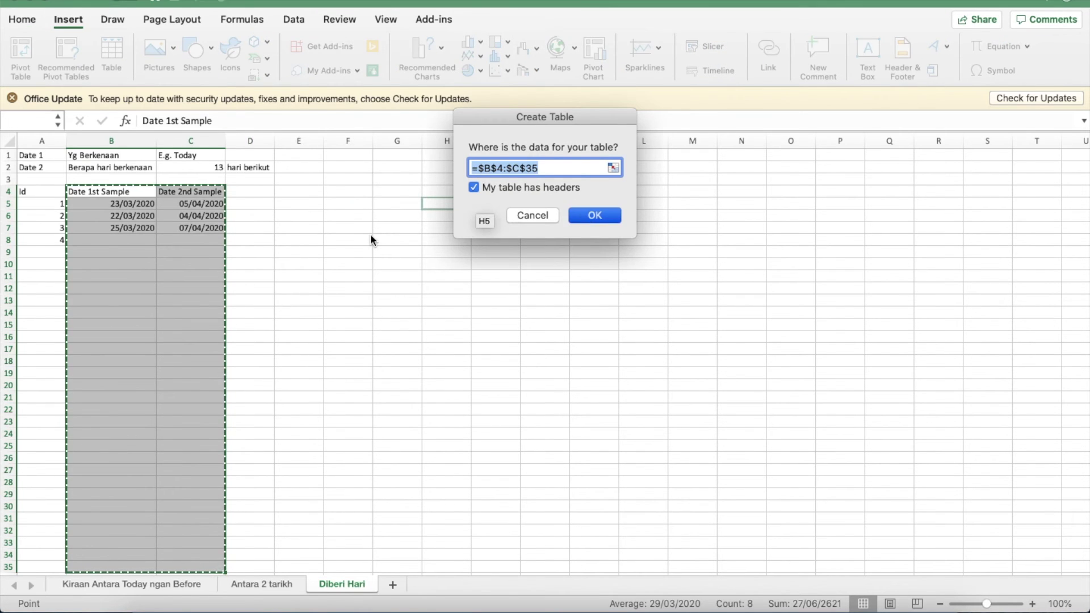
click(228, 247)
click(138, 241)
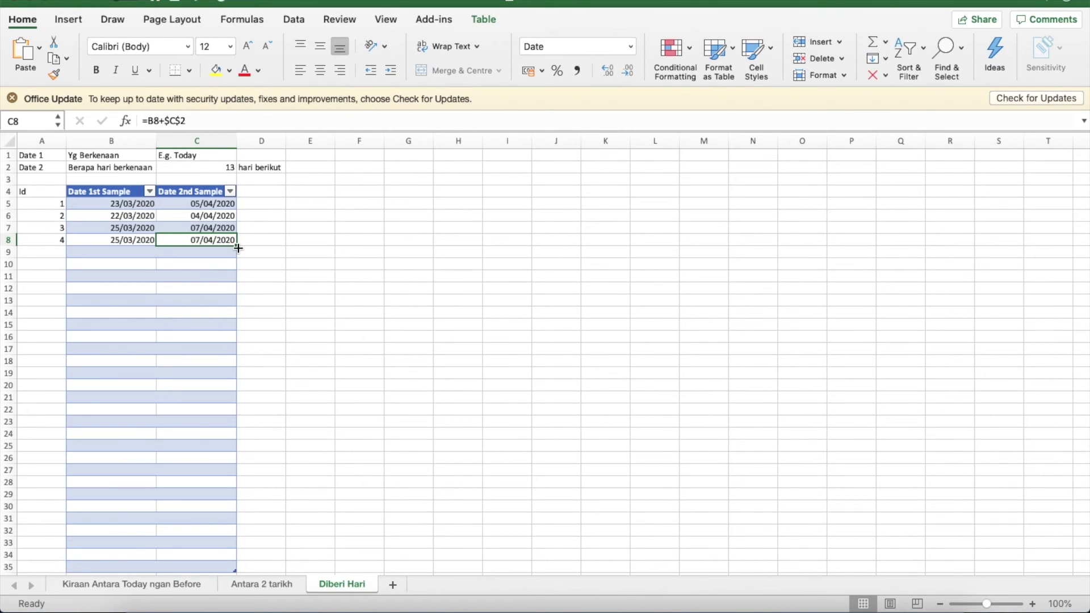
- Copy the end-date formula down to row 34 and enter start date 31/03/2020, ending 13/04/2020
drag(238, 247, 228, 559)
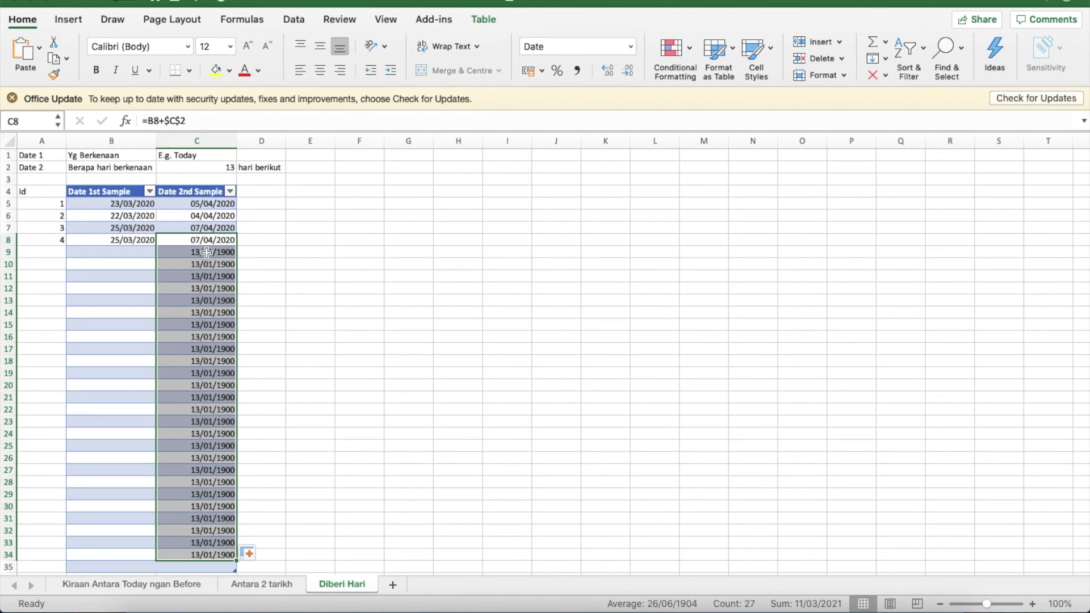
click(150, 254)
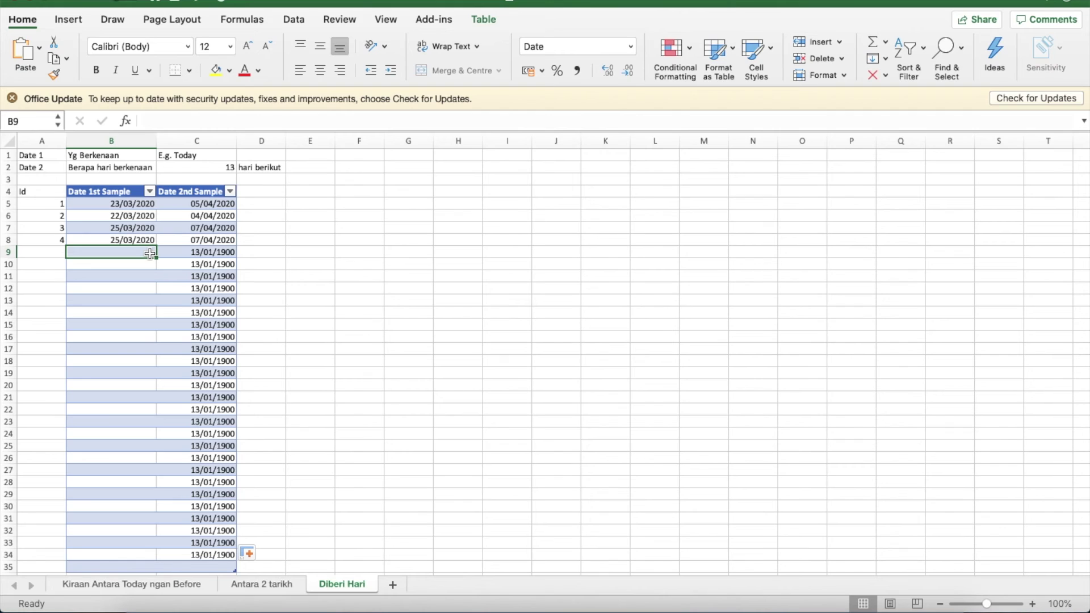
text(31/03)
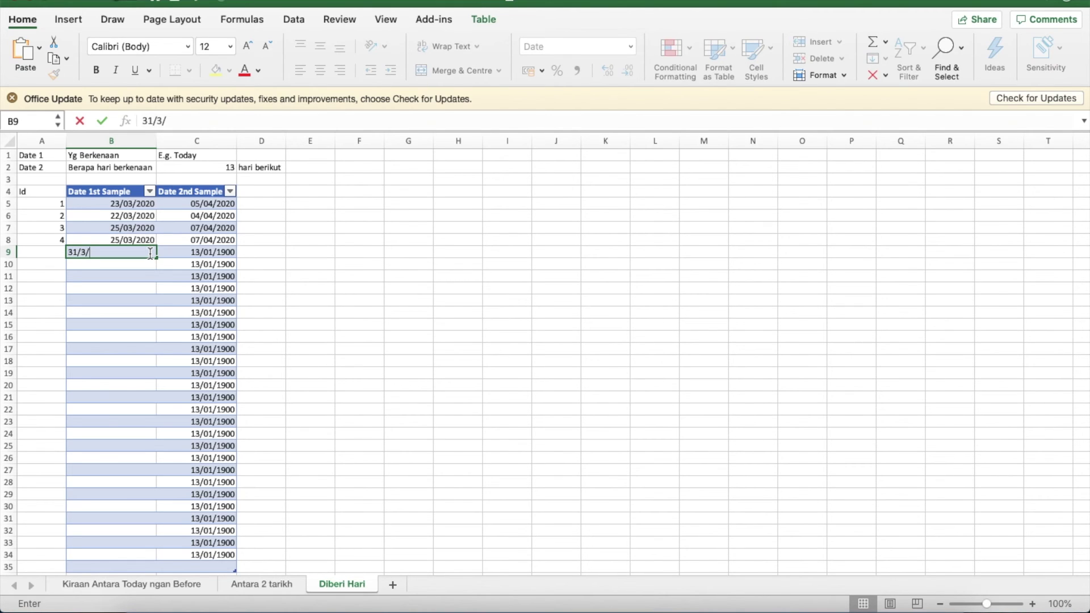
text(/2020)
key(Return)
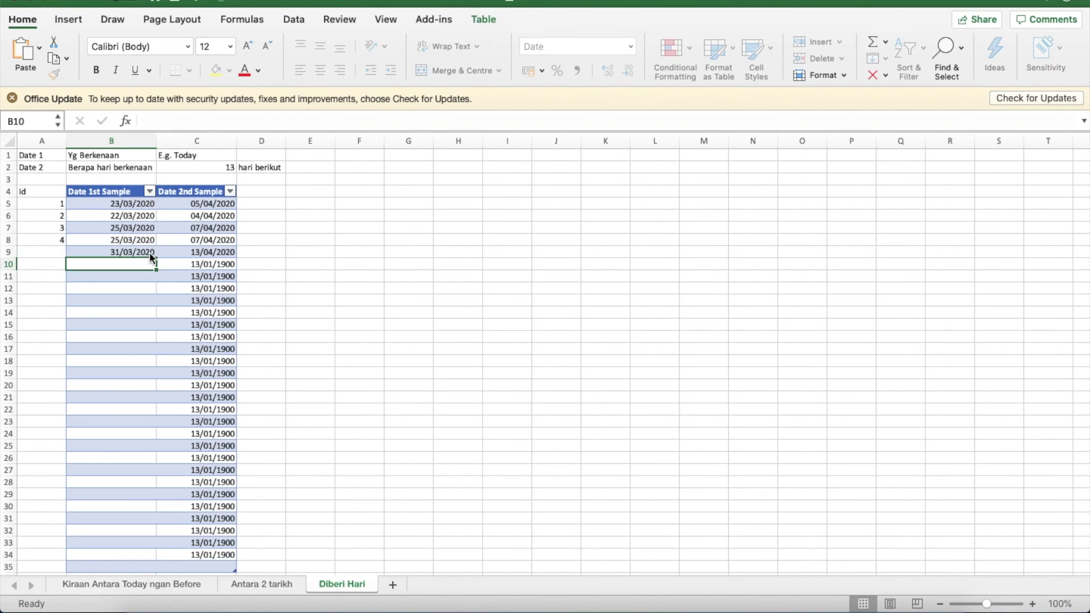
click(143, 253)
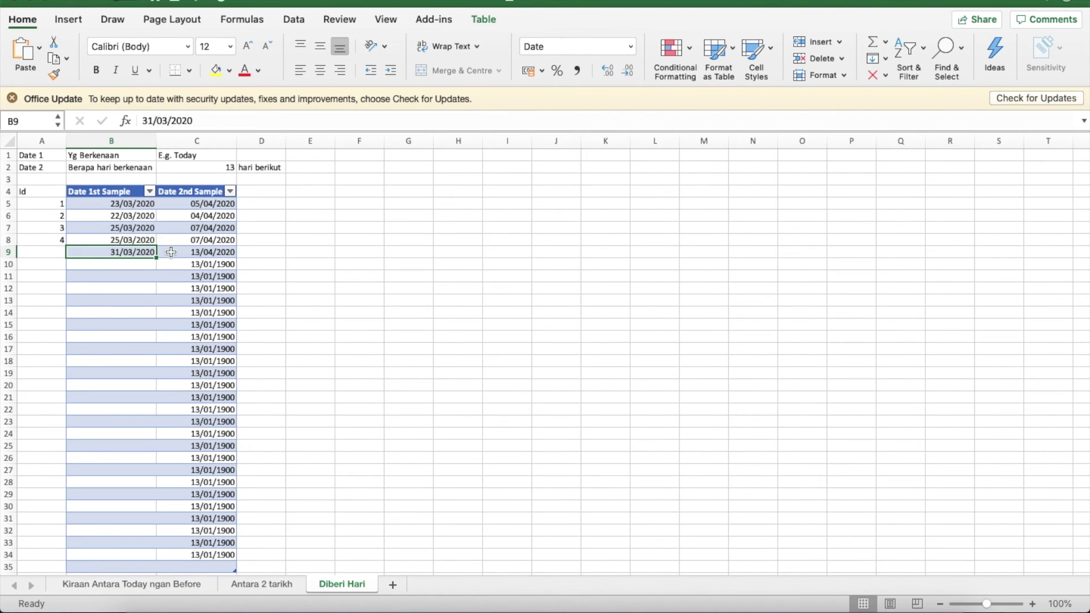
click(209, 255)
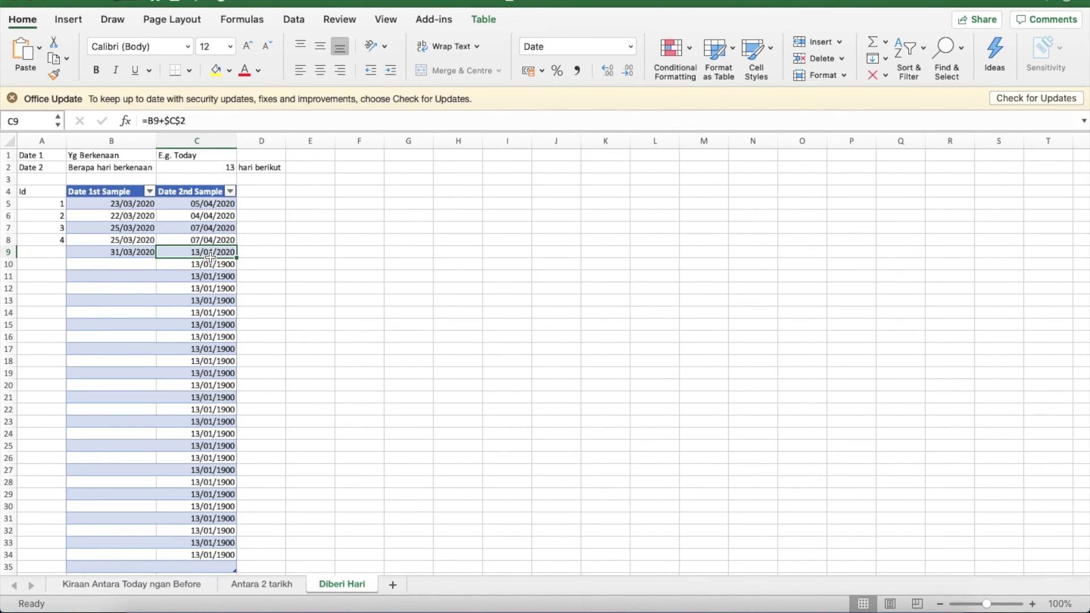
- Enter start date 01/04/2020 in B10, giving end date 14/04/2020
click(151, 263)
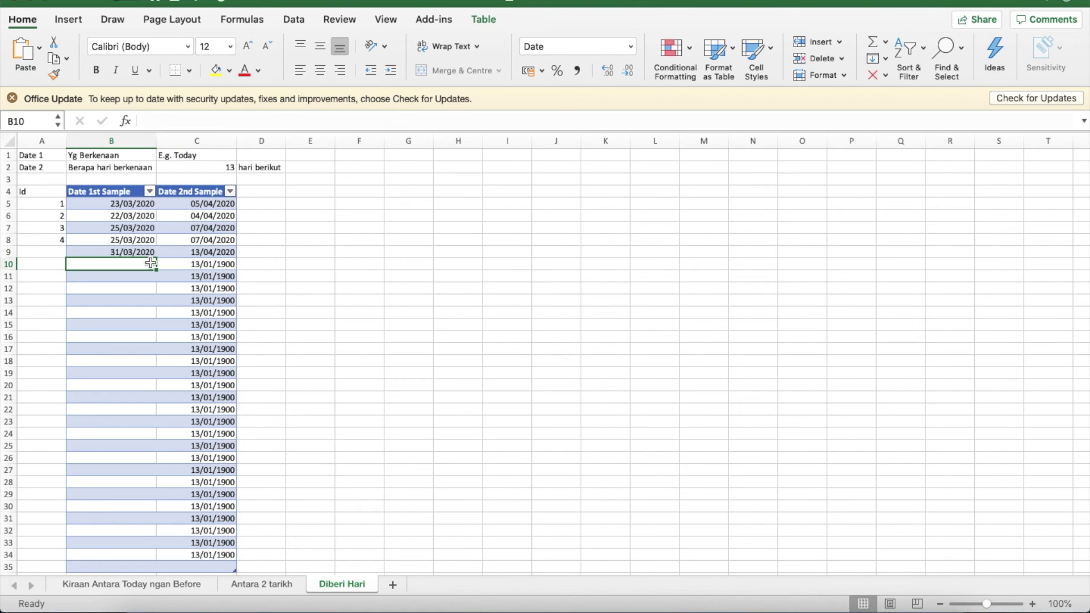
text(1/4/2020)
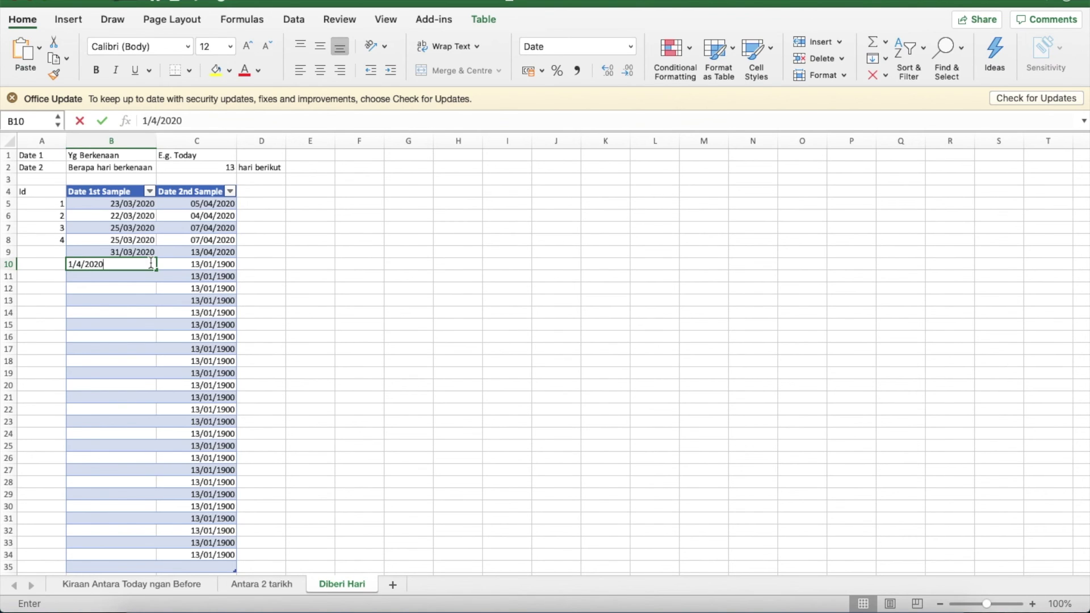
key(Return)
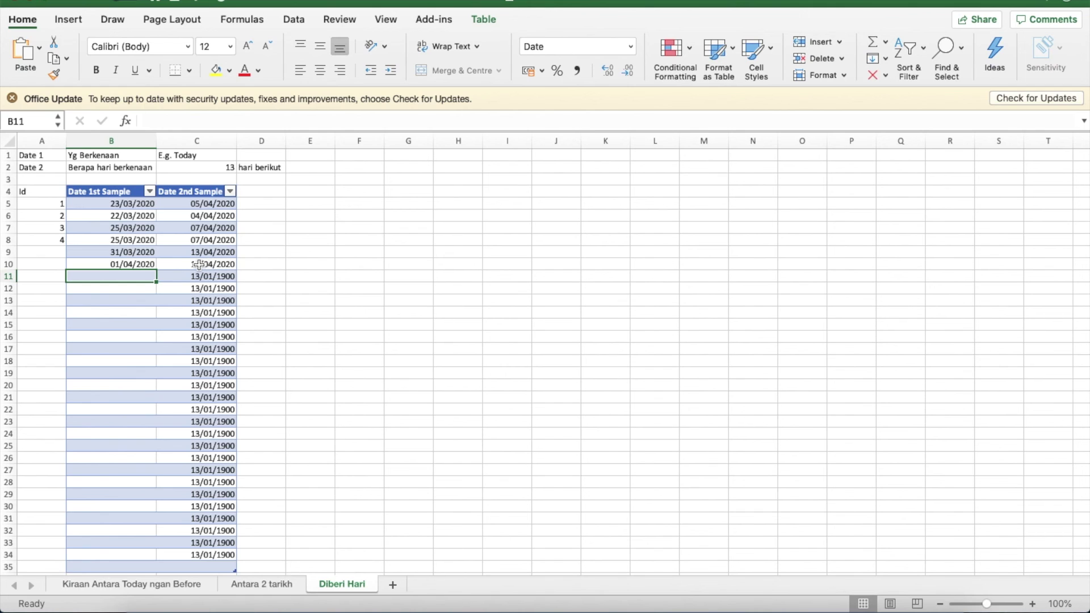
ctrl+scroll(205, 263, up, 5)
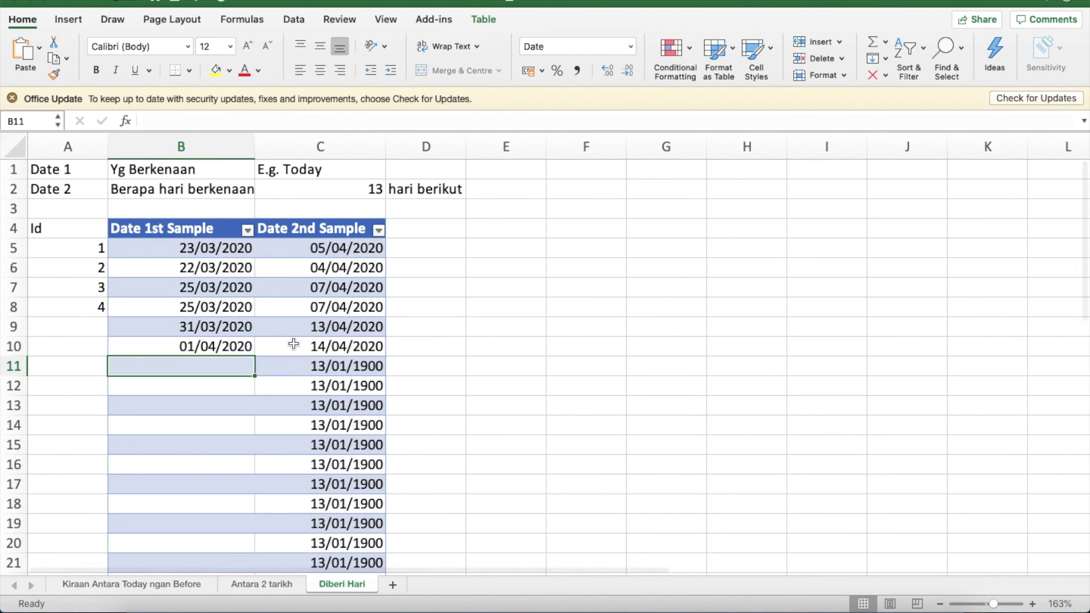
- Zoom the sheet to 163% and select C2 to show its 13-day count
click(356, 188)
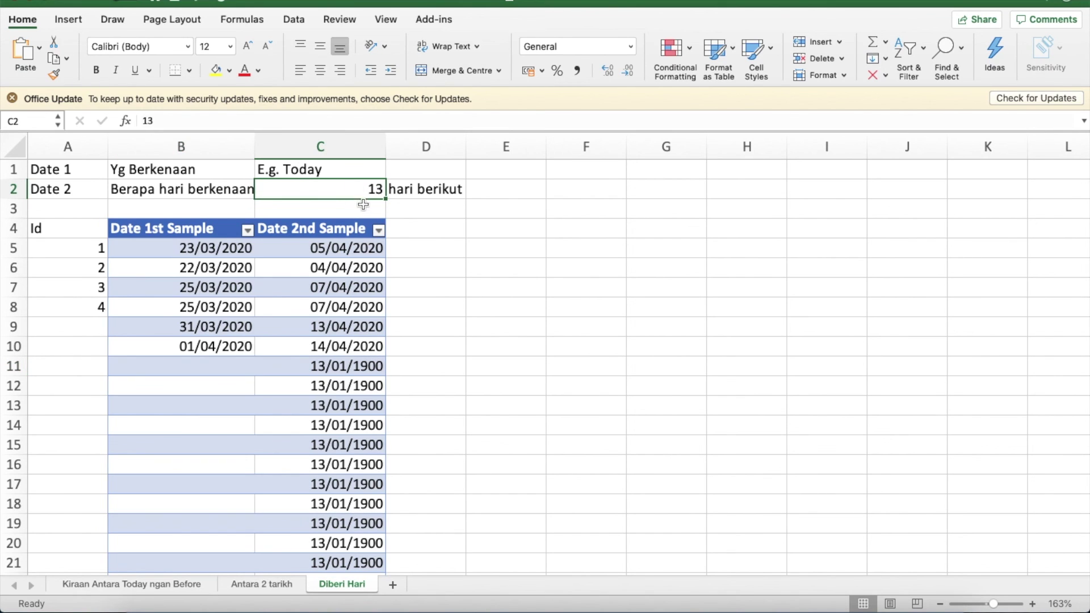